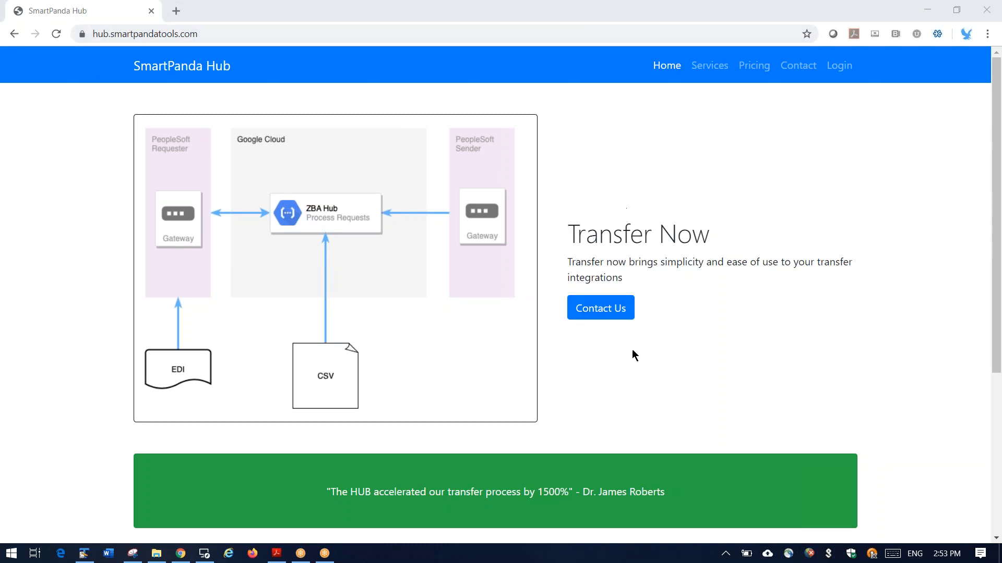
- Log in to the hub with the prefilled demo account and open Raptor
{"action": "left_click", "coordinate": [837, 65]}
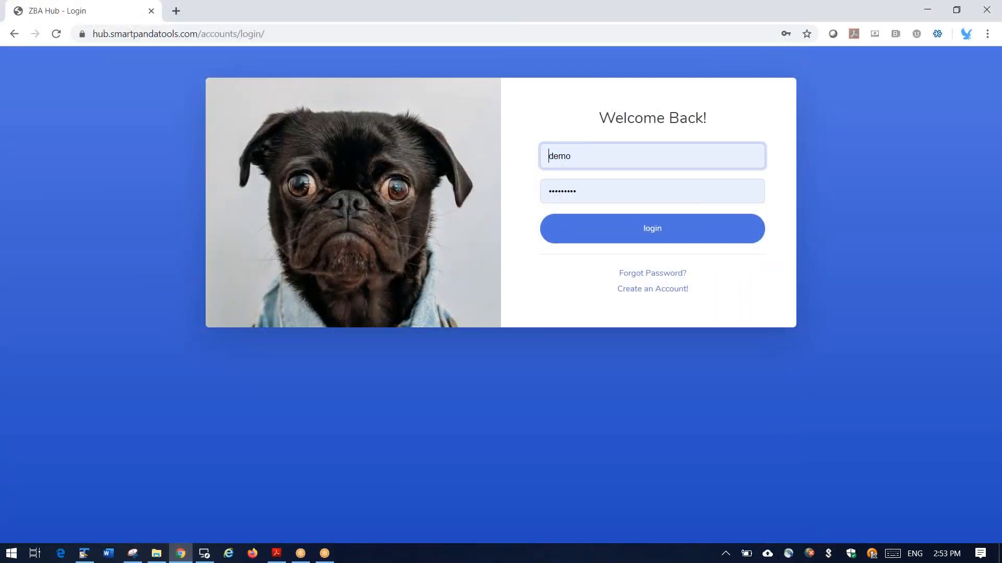
{"action": "left_click", "coordinate": [660, 233]}
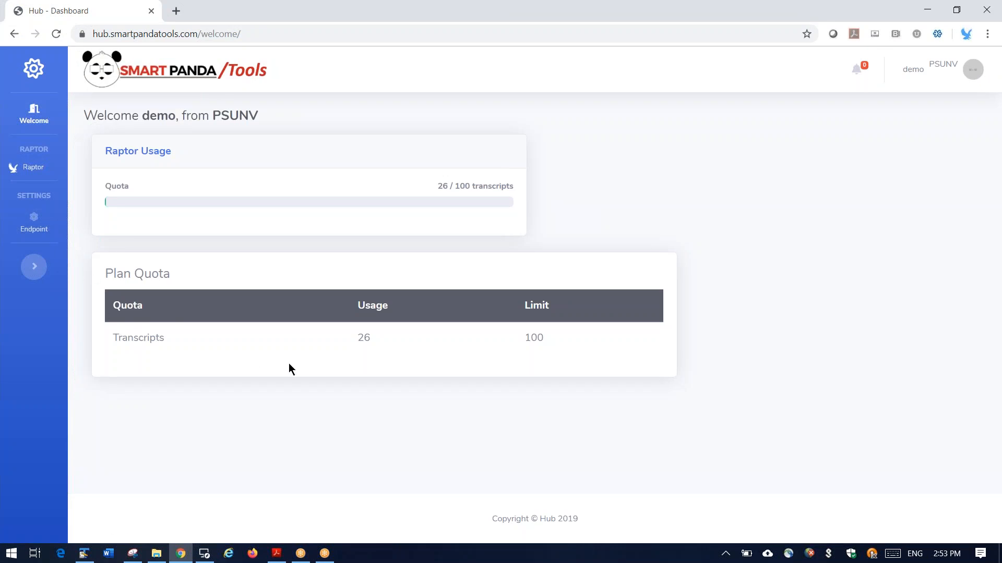
{"action": "left_click", "coordinate": [29, 170]}
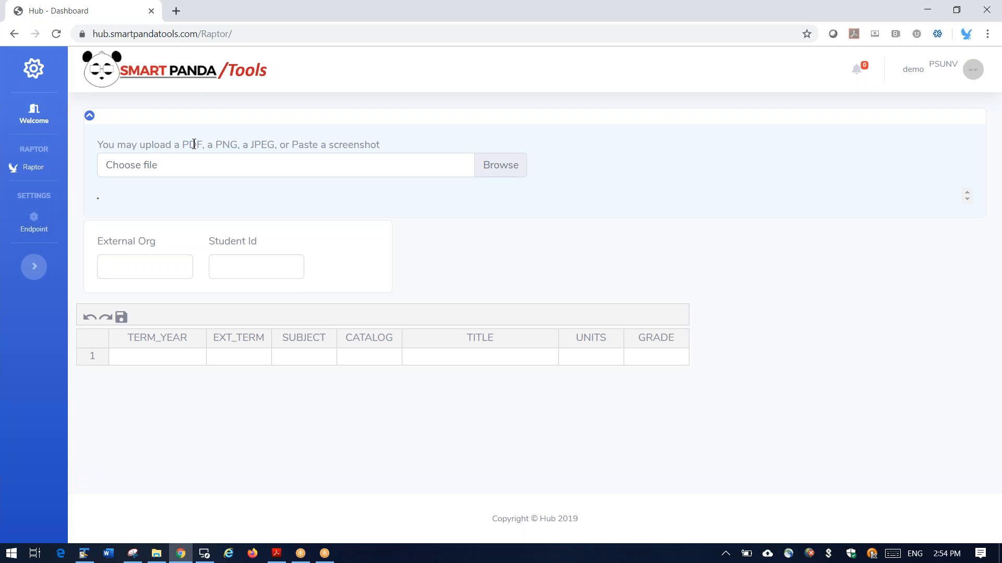
- Load the SSR_TSRPT student transcript PDF from the TransCapture folder into Raptor
{"action": "left_click_drag", "start_coordinate": [182, 145], "coordinate": [207, 145]}
{"action": "left_click", "coordinate": [500, 168]}
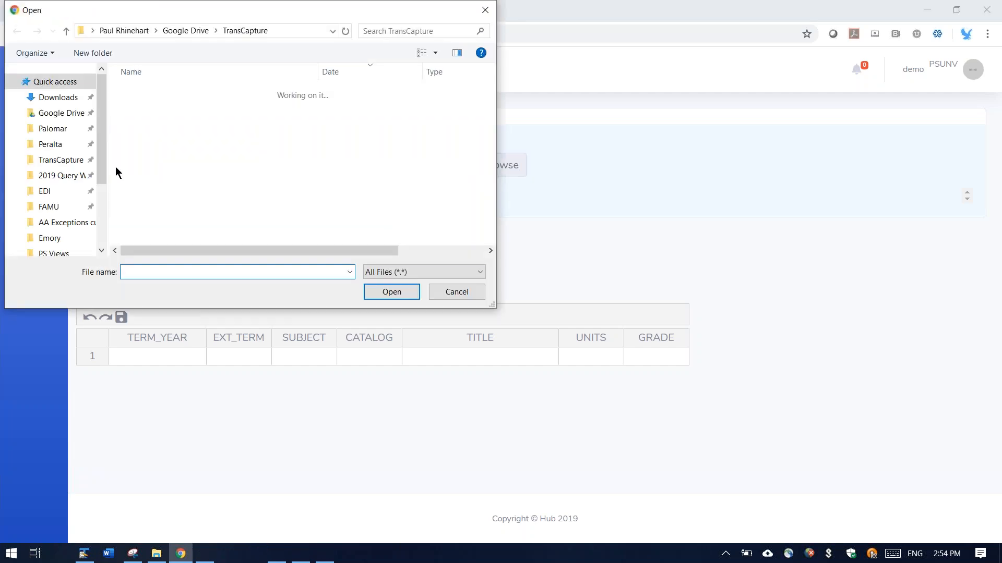
{"action": "scroll", "coordinate": [216, 173], "scroll_direction": "down", "scroll_amount": 6}
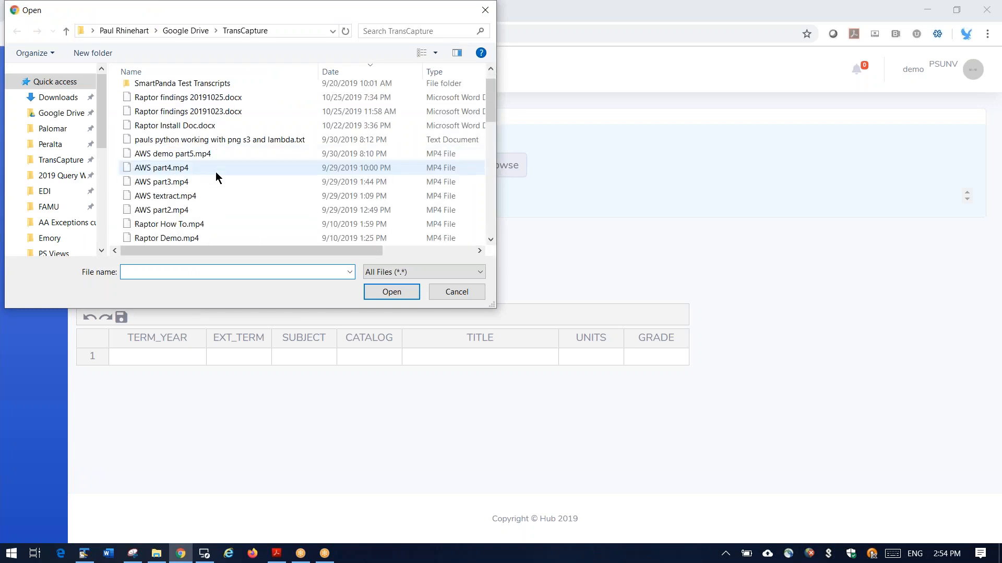
{"action": "left_click", "coordinate": [212, 112]}
{"action": "left_click", "coordinate": [396, 297]}
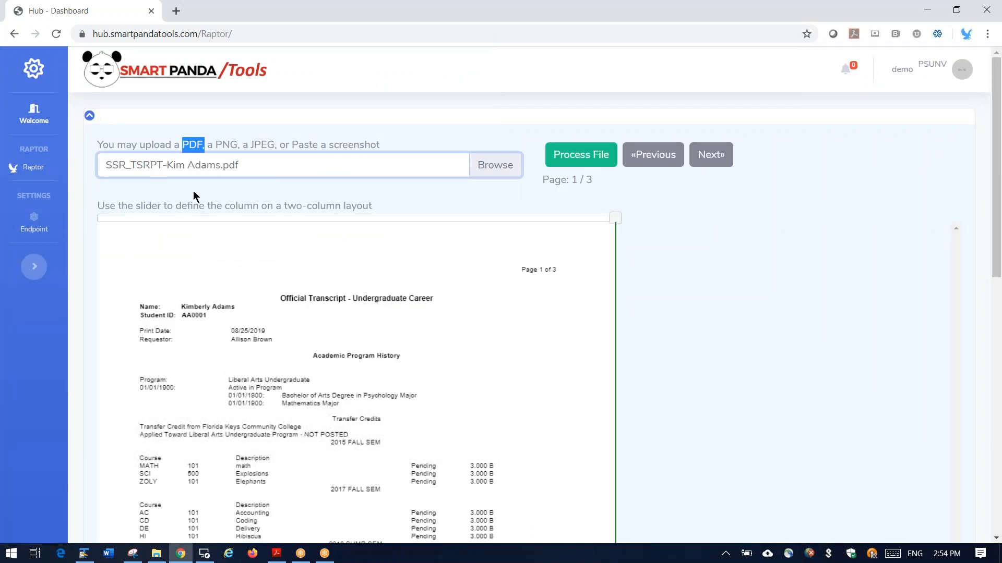
- Review page 1 of the loaded transcript and process it into the course table
{"action": "scroll", "coordinate": [296, 275], "scroll_direction": "down", "scroll_amount": 1}
{"action": "scroll", "coordinate": [296, 274], "scroll_direction": "down", "scroll_amount": 1}
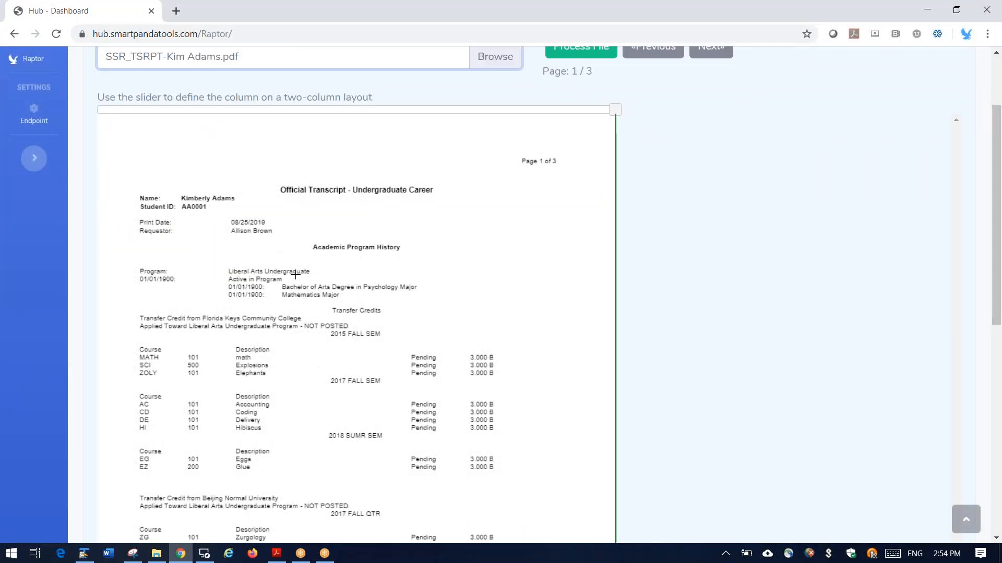
{"action": "scroll", "coordinate": [296, 275], "scroll_direction": "down", "scroll_amount": 2}
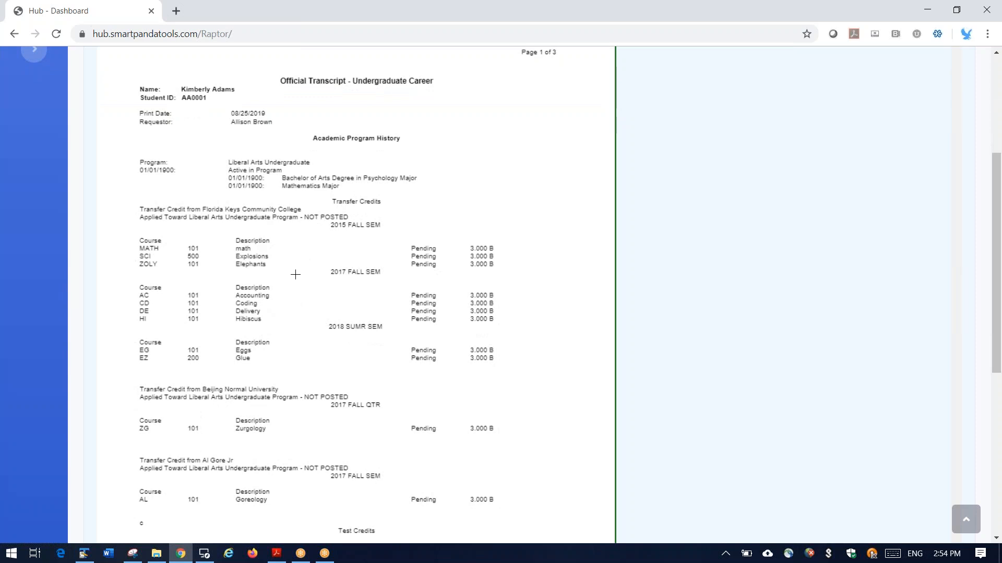
{"action": "scroll", "coordinate": [295, 275], "scroll_direction": "up", "scroll_amount": 3}
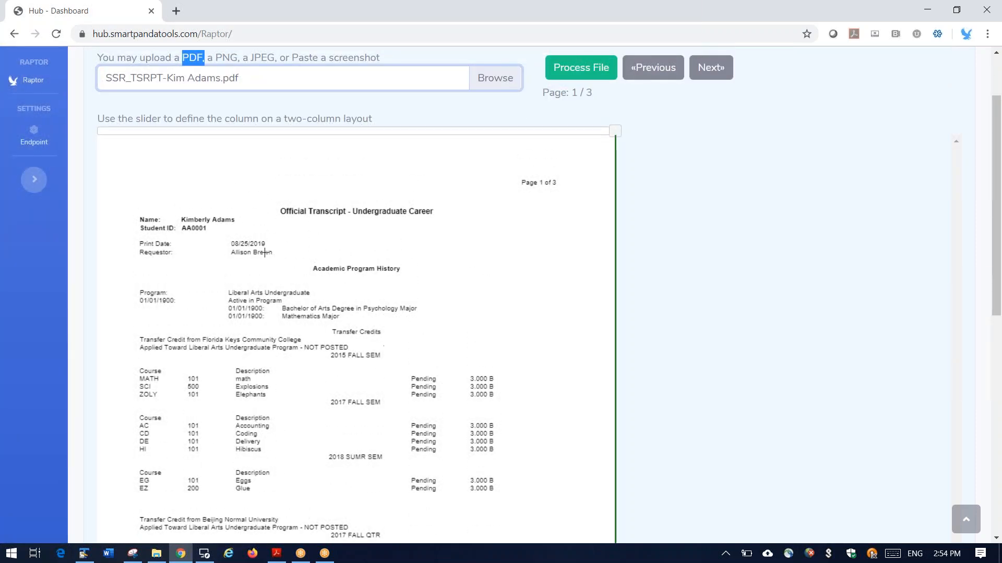
{"action": "scroll", "coordinate": [264, 252], "scroll_direction": "down", "scroll_amount": 2}
{"action": "scroll", "coordinate": [346, 326], "scroll_direction": "down", "scroll_amount": 2}
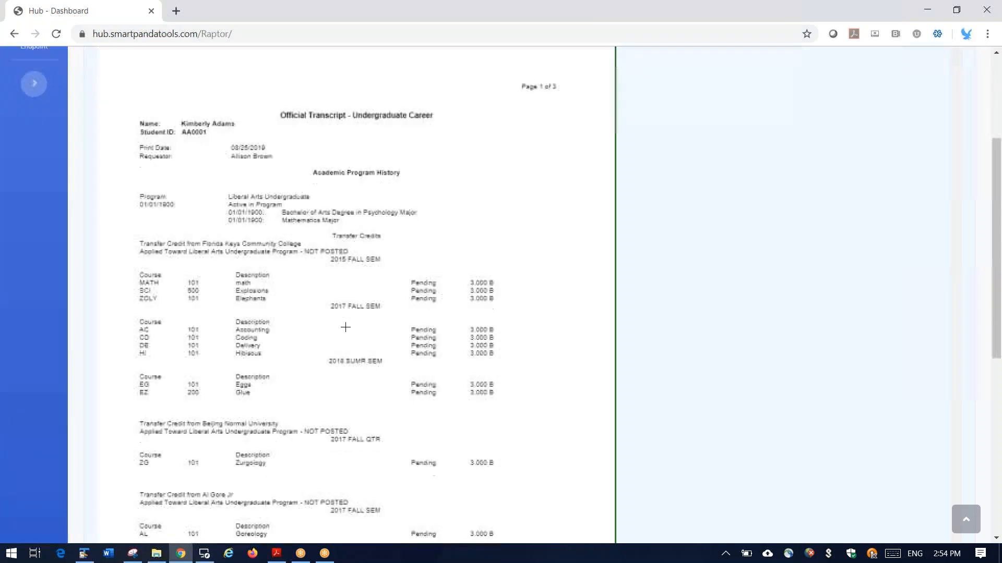
{"action": "scroll", "coordinate": [346, 327], "scroll_direction": "up", "scroll_amount": 4}
{"action": "left_click", "coordinate": [580, 132]}
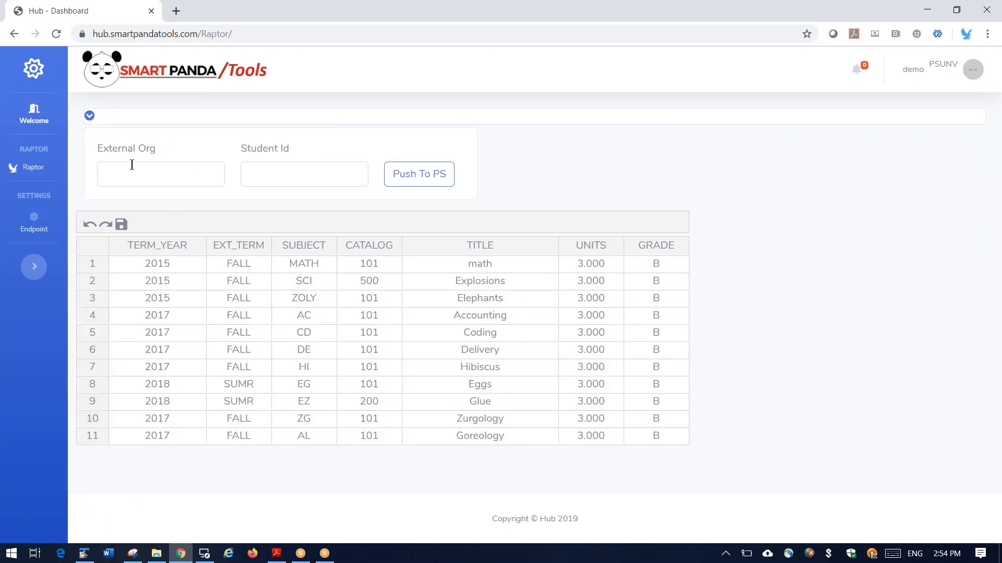
- Show the source transcript again and compare it with the extracted course rows
{"action": "left_click", "coordinate": [90, 115]}
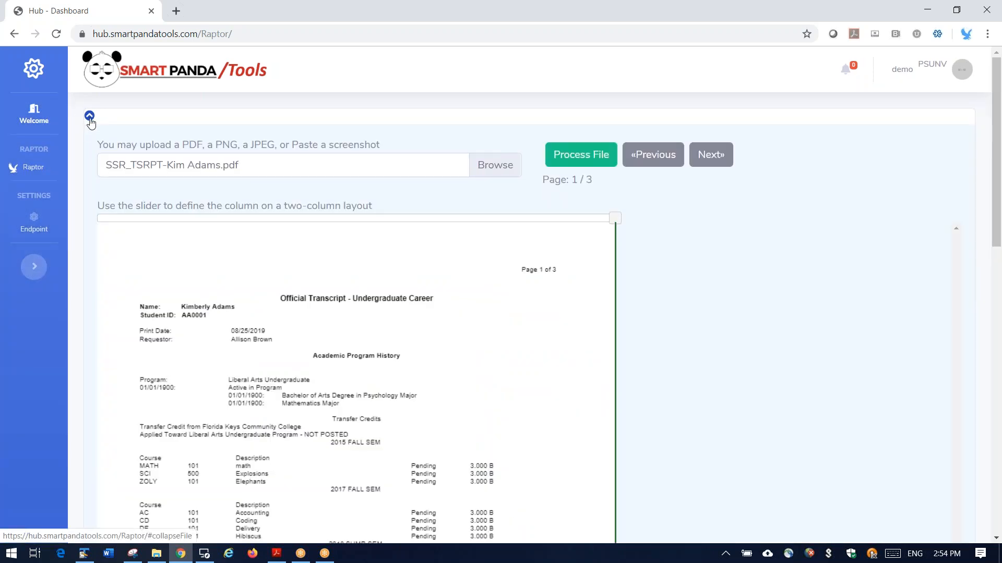
{"action": "scroll", "coordinate": [422, 154], "scroll_direction": "down", "scroll_amount": 1}
{"action": "left_click_drag", "start_coordinate": [1000, 166], "coordinate": [1001, 441]}
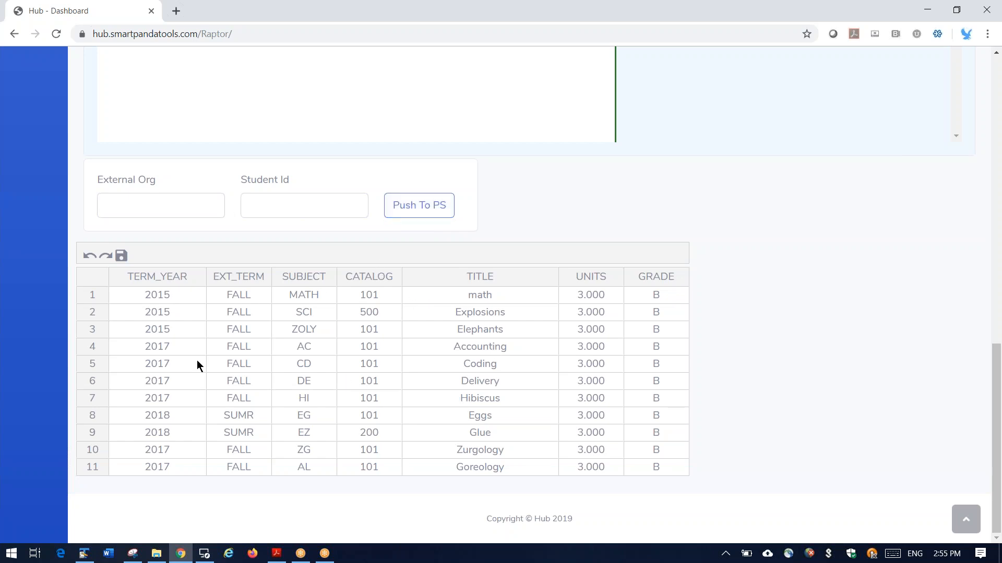
- Correct the course title in row 1 to "Math"
{"action": "double_click", "coordinate": [475, 297]}
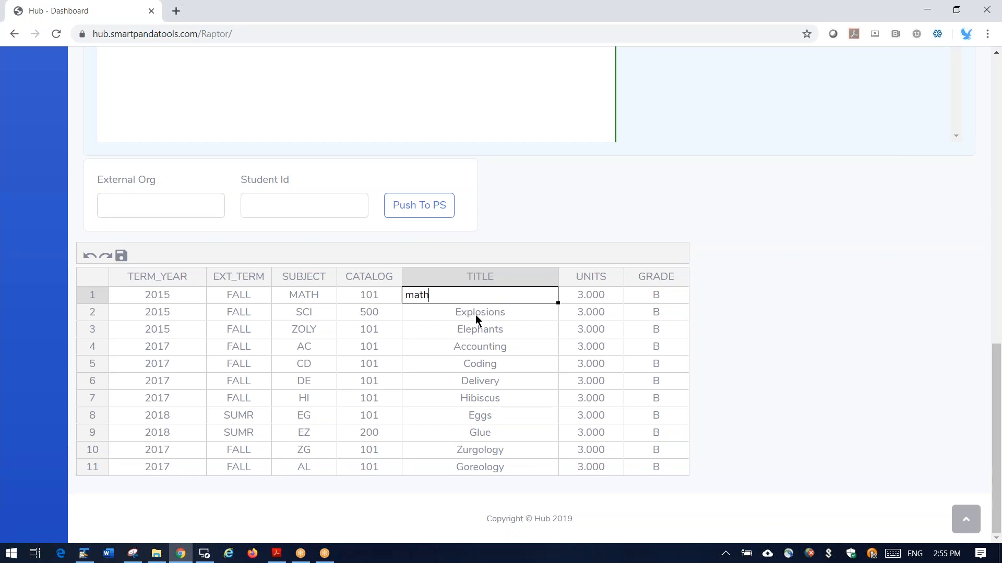
{"action": "key", "text": "Left"}
{"action": "key", "text": "BackSpace"}
{"action": "type", "text": "M"}
{"action": "key", "text": "Return"}
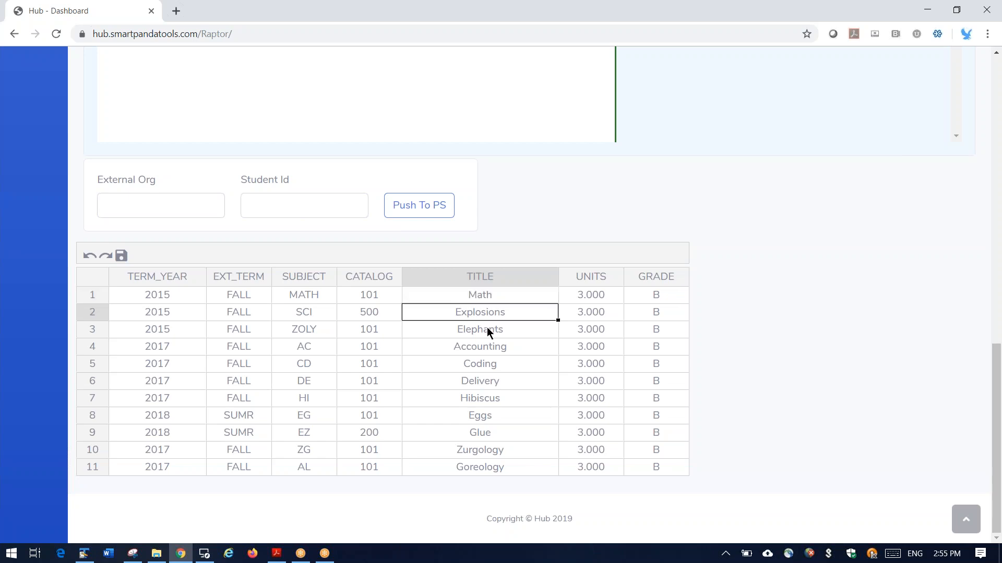
- Set the grade of the Delivery course in row 6 to B+
{"action": "left_click", "coordinate": [670, 377]}
{"action": "type", "text": "B+"}
{"action": "key", "text": "Return"}
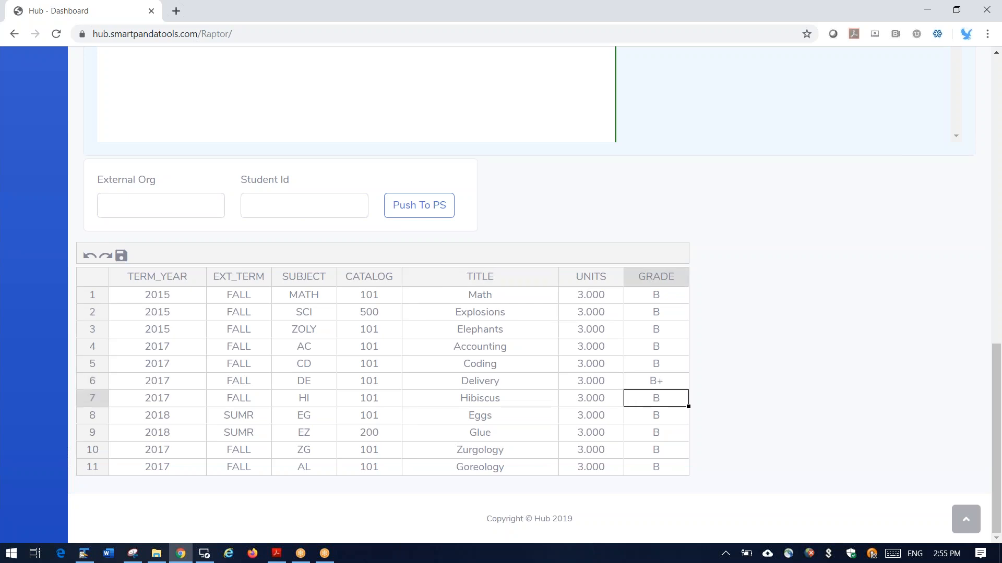
- Fill the FALL term down from row 3 to row 4 and from row 7 through row 9
{"action": "left_click", "coordinate": [251, 333]}
{"action": "left_click_drag", "start_coordinate": [271, 338], "coordinate": [266, 353]}
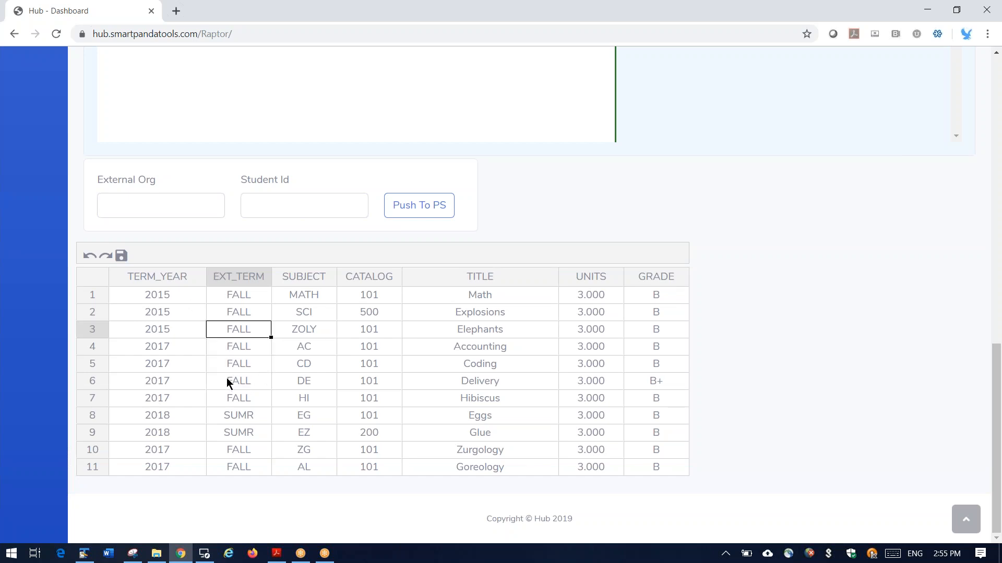
{"action": "left_click", "coordinate": [251, 402]}
{"action": "left_click_drag", "start_coordinate": [271, 406], "coordinate": [267, 437]}
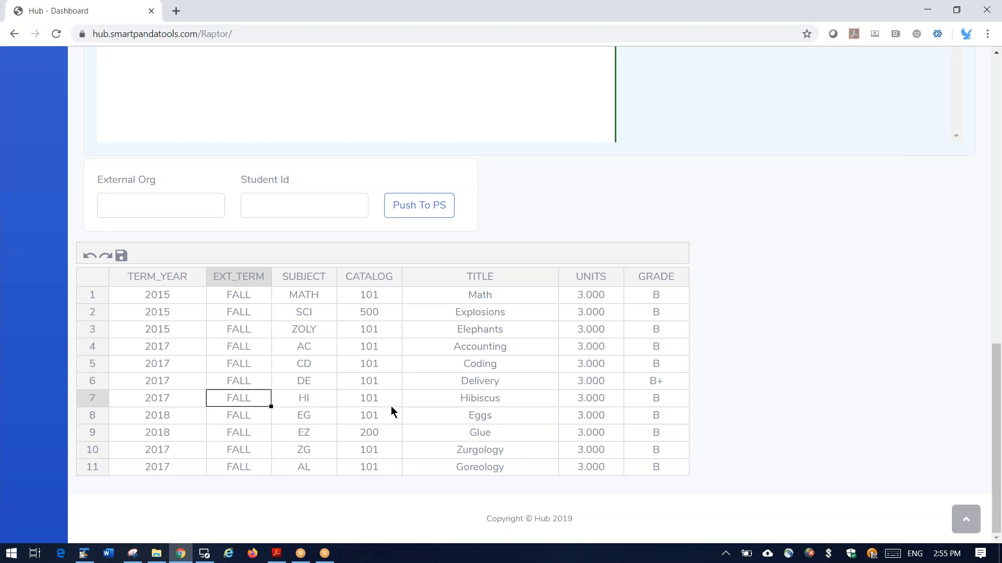
- Change the case of the whole TITLE column to uppercase
{"action": "right_click", "coordinate": [473, 282]}
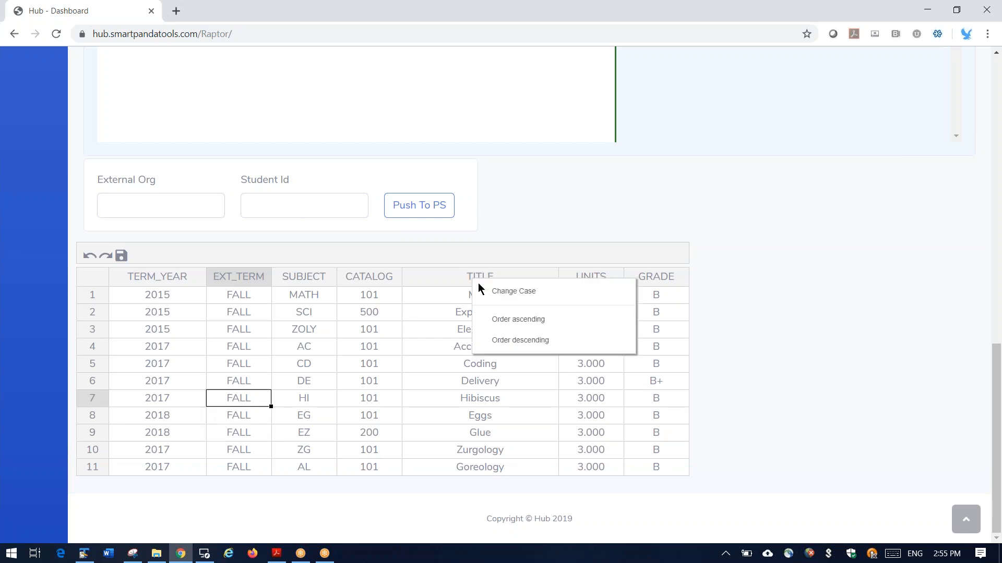
{"action": "left_click", "coordinate": [493, 293]}
{"action": "right_click", "coordinate": [484, 283]}
{"action": "left_click", "coordinate": [493, 289]}
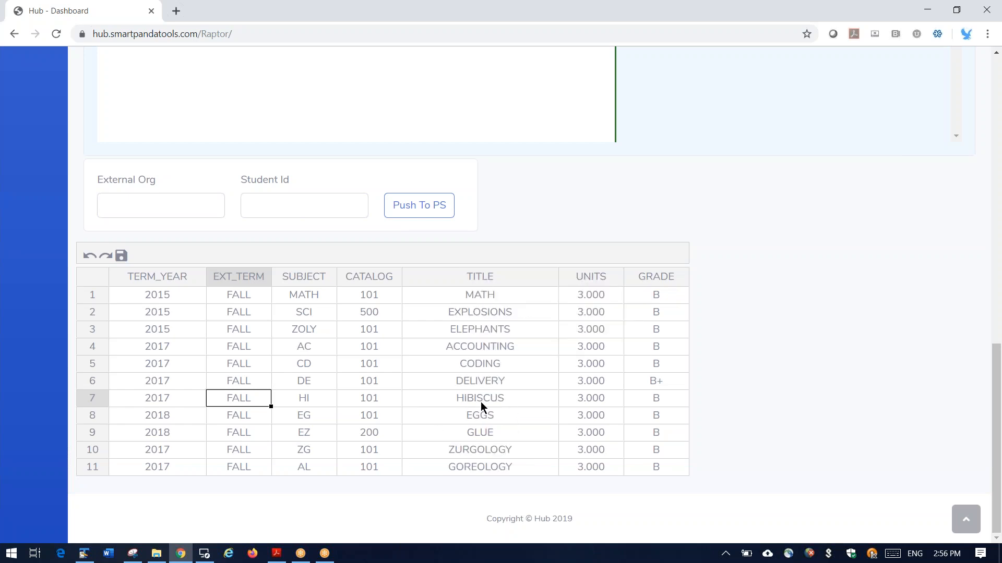
{"action": "left_click", "coordinate": [423, 213]}
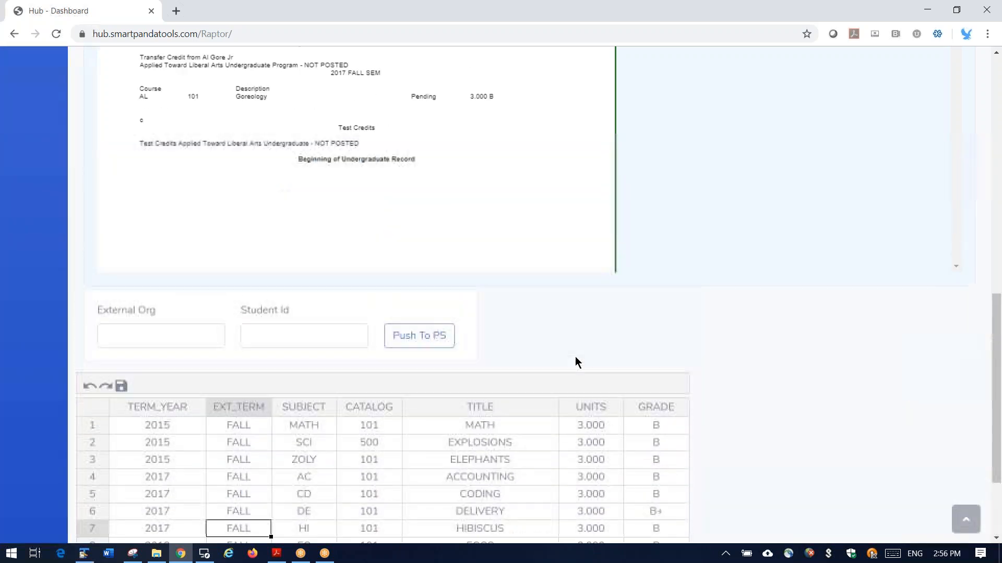
- Advance the transcript to page 2, process it, and review the course rows in the table
{"action": "scroll", "coordinate": [681, 218], "scroll_direction": "up", "scroll_amount": 6}
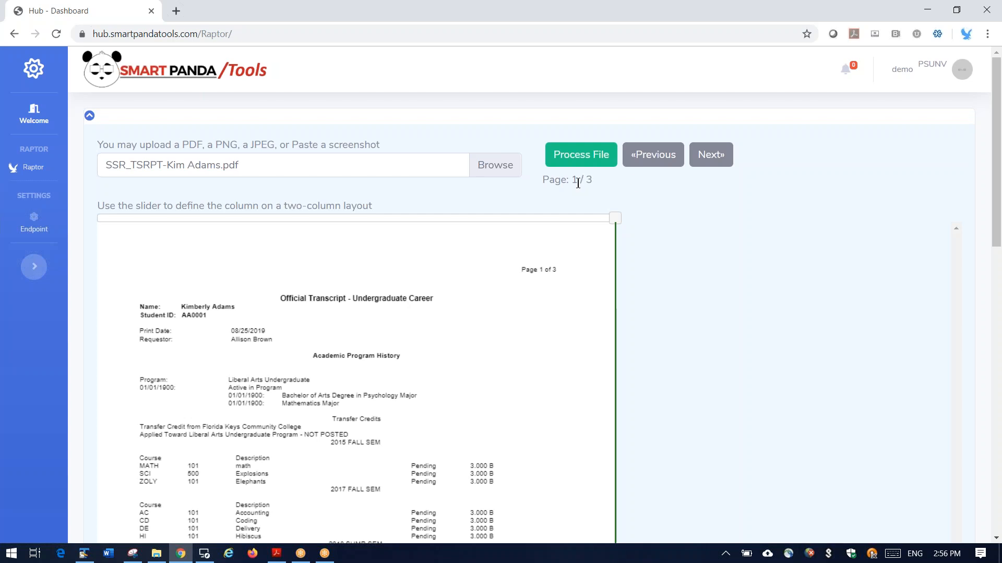
{"action": "left_click", "coordinate": [709, 167]}
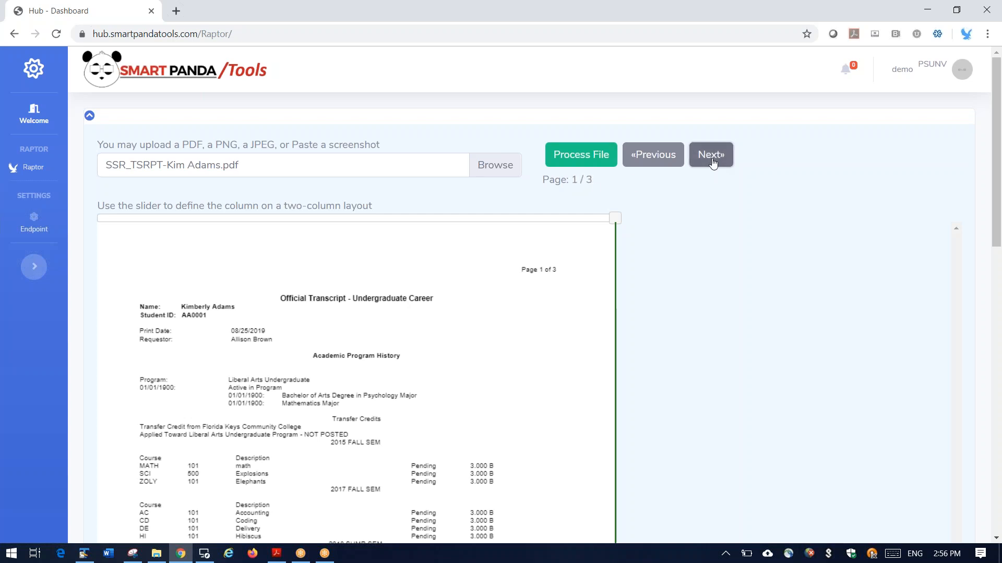
{"action": "scroll", "coordinate": [396, 317], "scroll_direction": "down", "scroll_amount": 5}
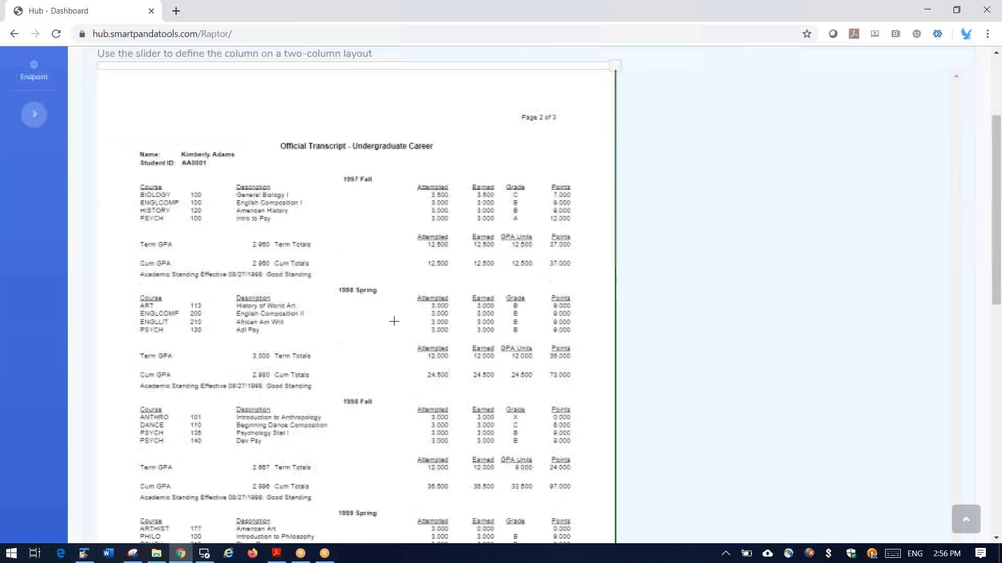
{"action": "scroll", "coordinate": [396, 317], "scroll_direction": "up", "scroll_amount": 5}
{"action": "left_click", "coordinate": [581, 154]}
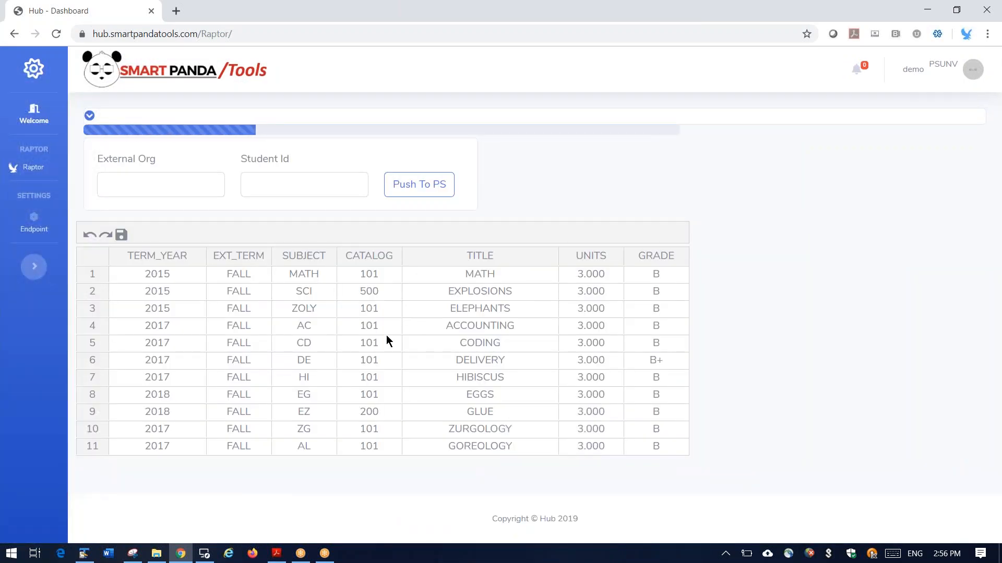
{"action": "scroll", "coordinate": [386, 335], "scroll_direction": "down", "scroll_amount": 4}
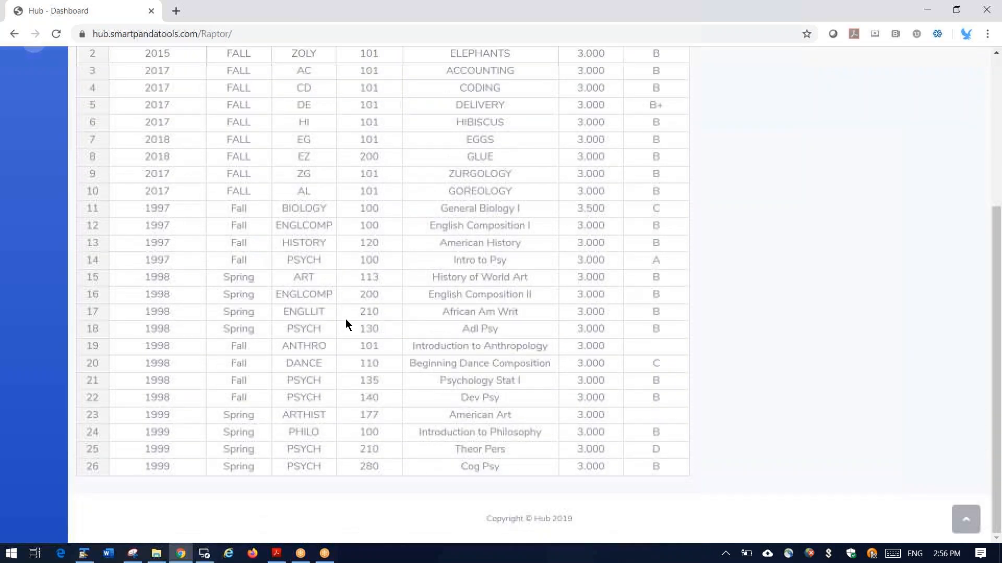
{"action": "scroll", "coordinate": [452, 362], "scroll_direction": "up", "scroll_amount": 4}
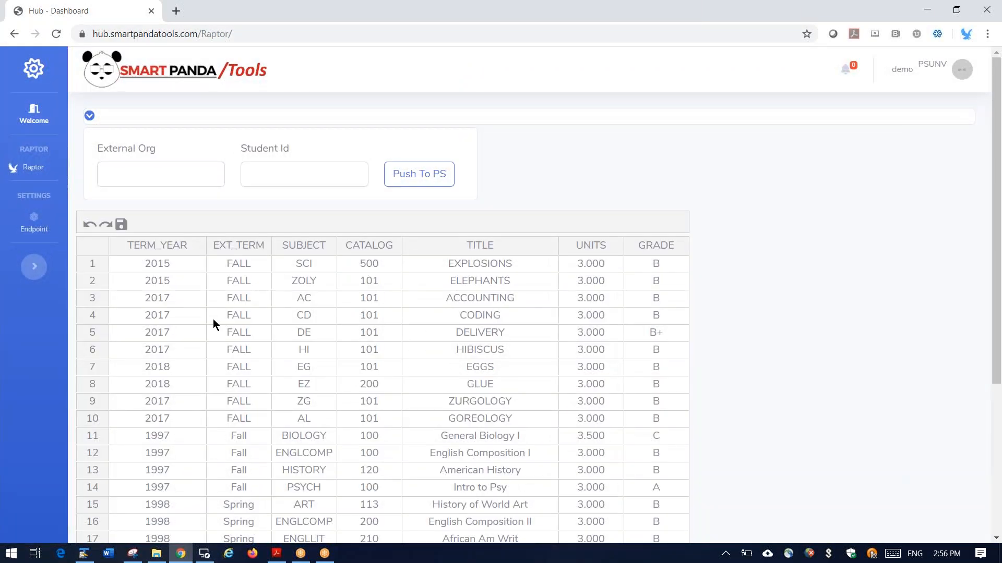
- Delete all rows from the course table and restart Raptor with a blank upload form
{"action": "left_click", "coordinate": [94, 247]}
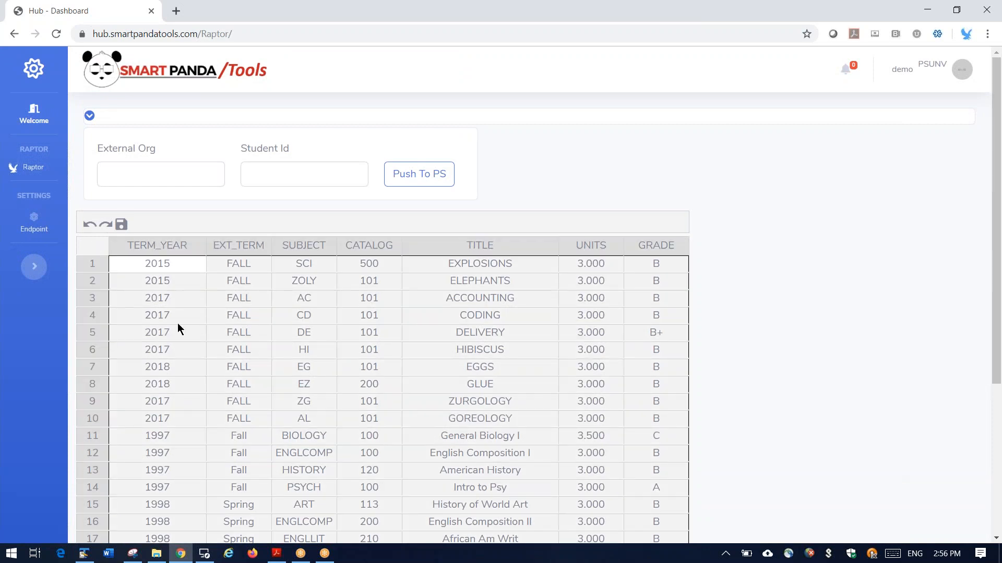
{"action": "right_click", "coordinate": [331, 336]}
{"action": "left_click", "coordinate": [379, 348]}
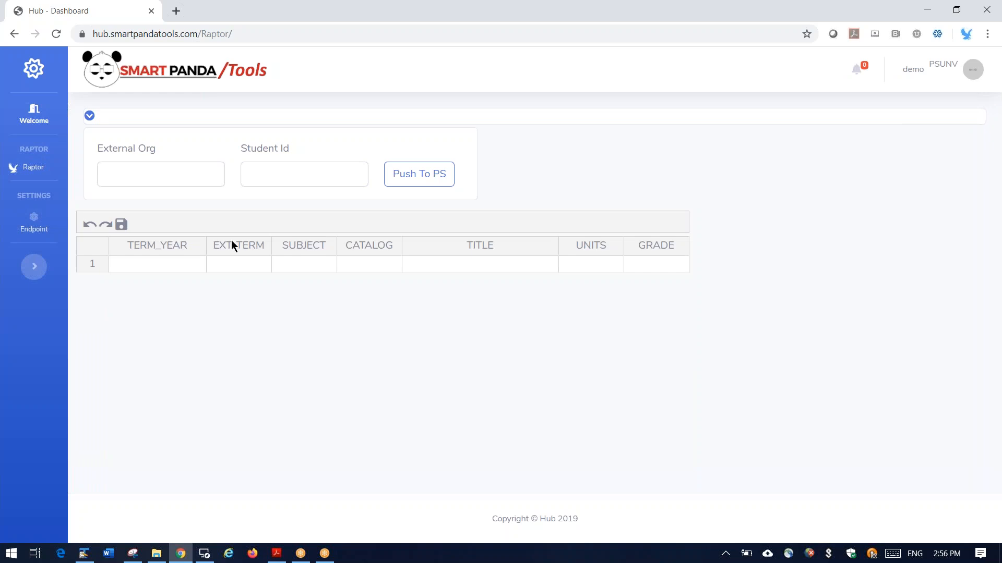
{"action": "left_click", "coordinate": [89, 115]}
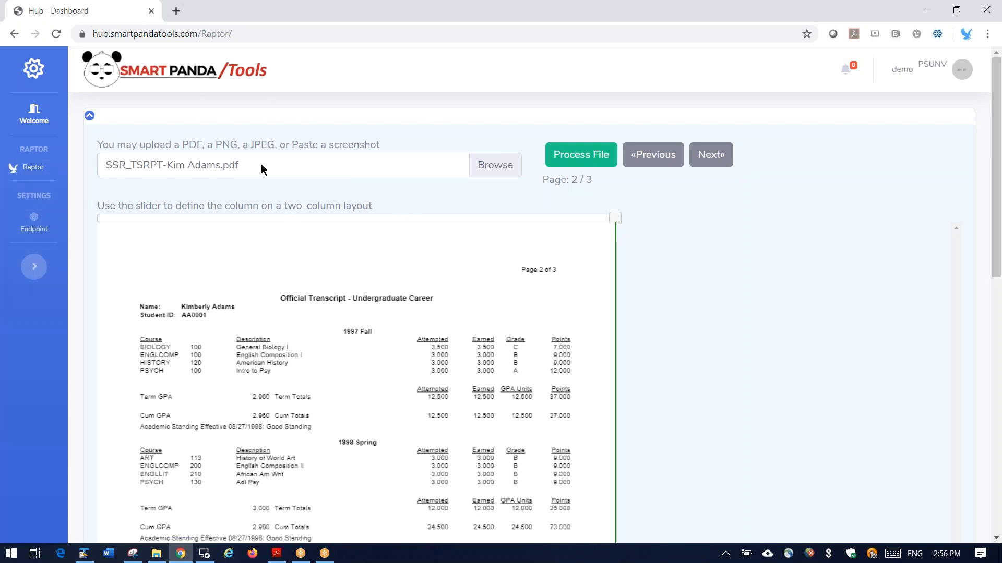
{"action": "left_click", "coordinate": [43, 173]}
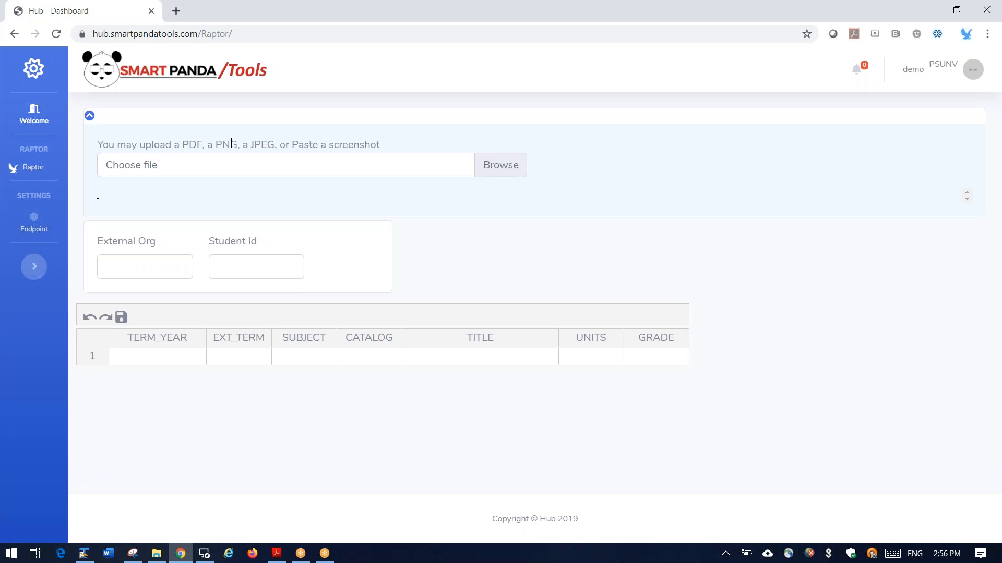
- Upload cuyahoga-test.png from the SmartPanda Test Transcripts folder
{"action": "left_click", "coordinate": [494, 173]}
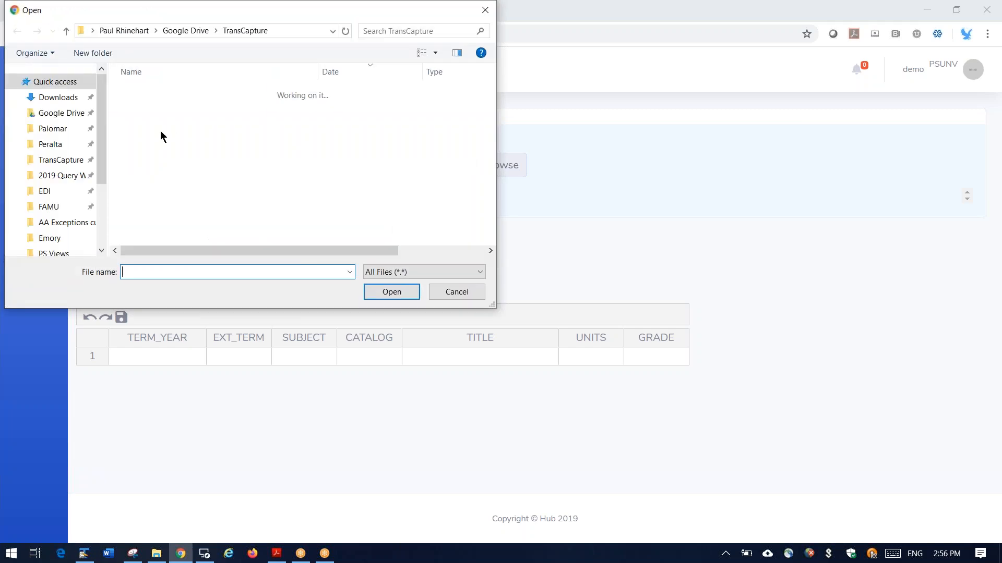
{"action": "double_click", "coordinate": [158, 107]}
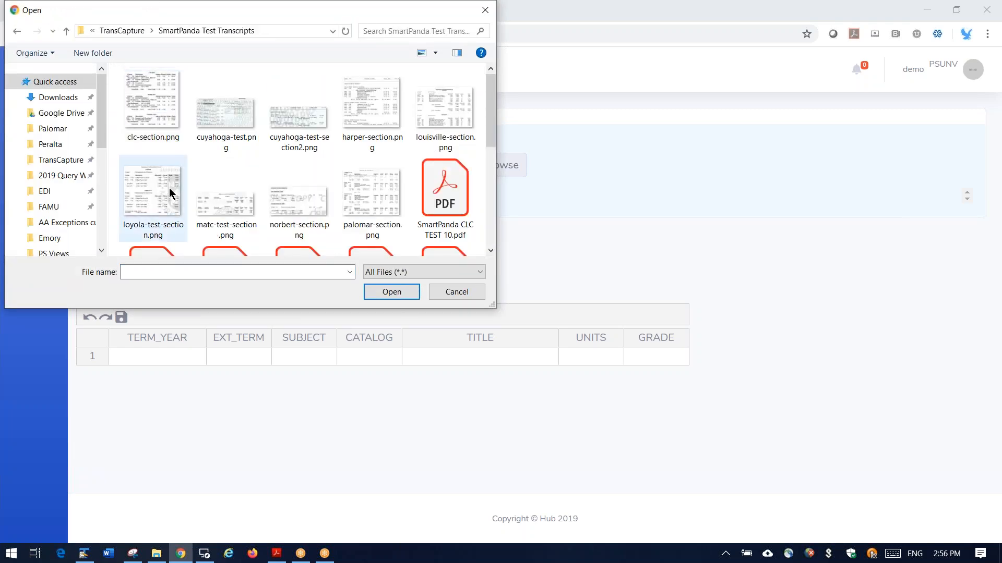
{"action": "scroll", "coordinate": [169, 193], "scroll_direction": "down", "scroll_amount": 1}
{"action": "left_click", "coordinate": [154, 196]}
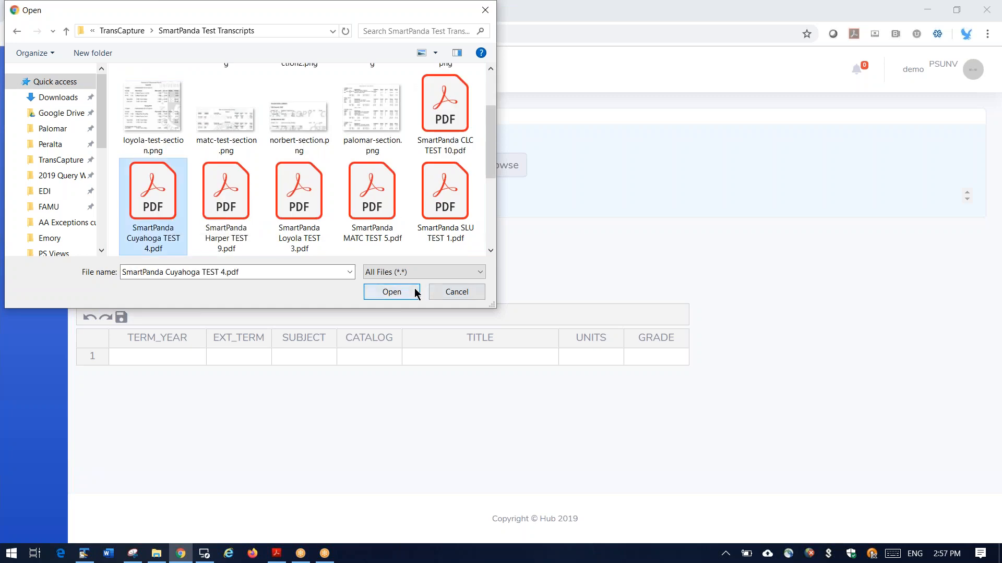
{"action": "scroll", "coordinate": [142, 172], "scroll_direction": "up", "scroll_amount": 1}
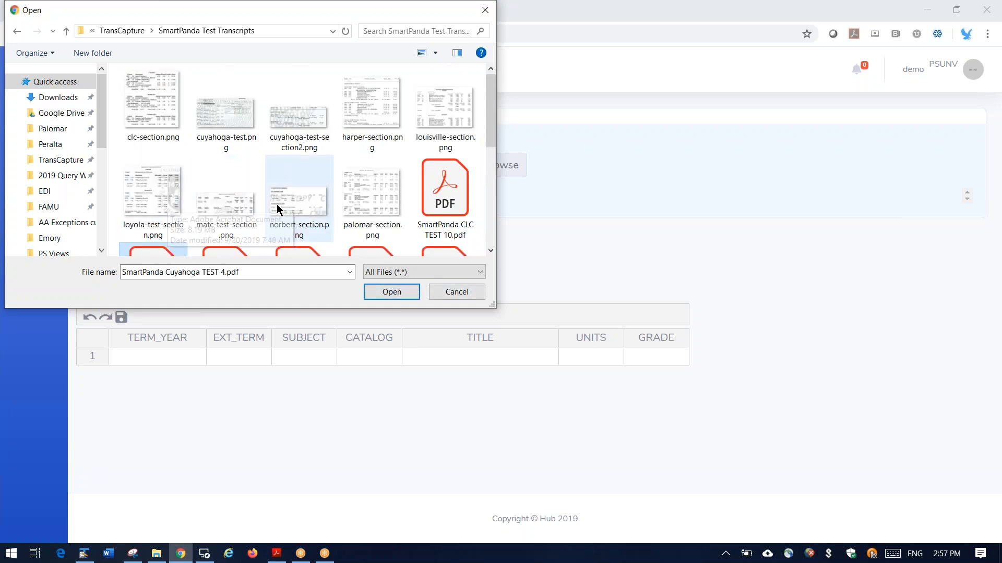
{"action": "left_click", "coordinate": [234, 125]}
{"action": "left_click", "coordinate": [396, 293]}
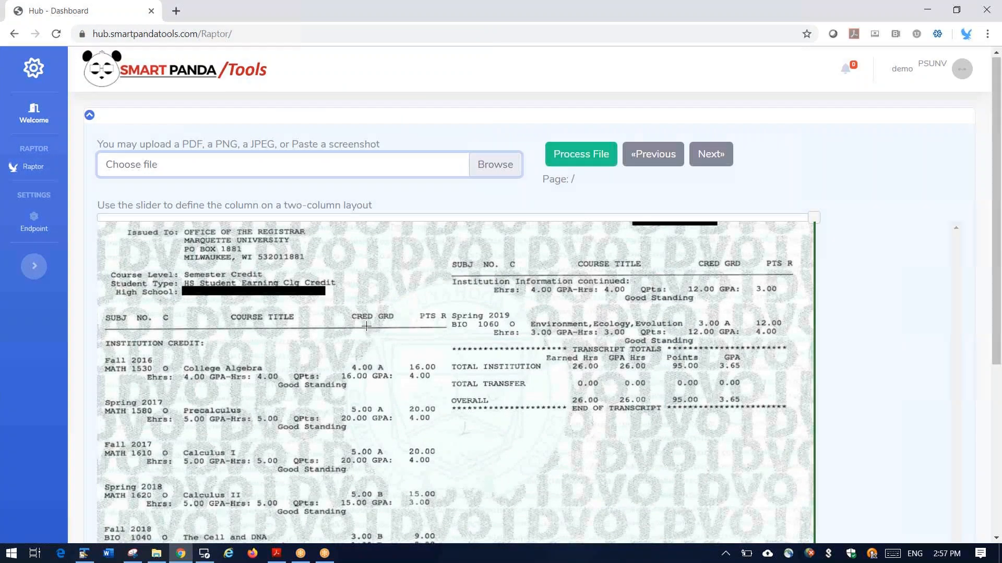
- Position the column divider between the two transcript columns, just after the first column's grades
{"action": "scroll", "coordinate": [561, 367], "scroll_direction": "down", "scroll_amount": 1}
{"action": "scroll", "coordinate": [436, 289], "scroll_direction": "down", "scroll_amount": 1}
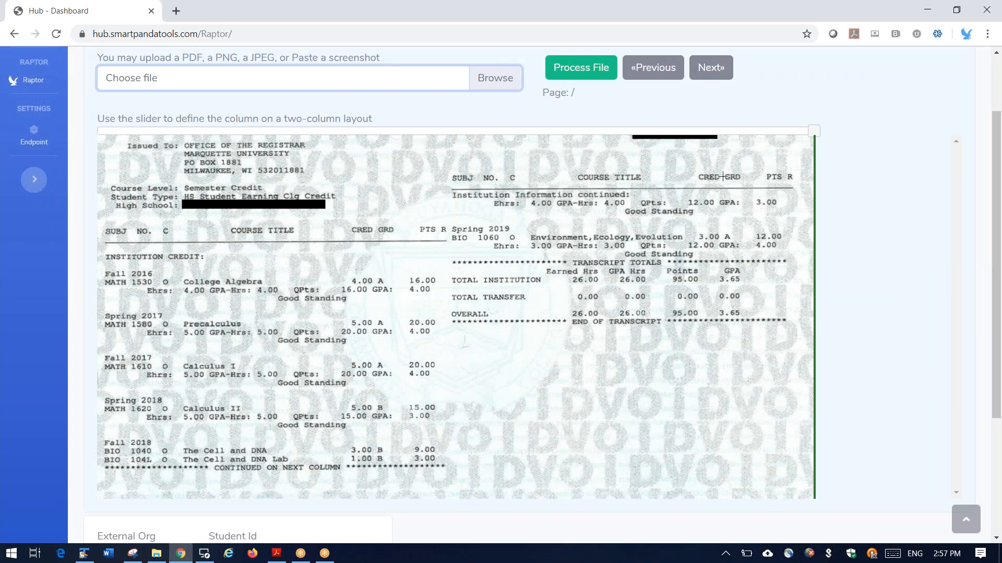
{"action": "left_click_drag", "start_coordinate": [816, 134], "coordinate": [407, 167]}
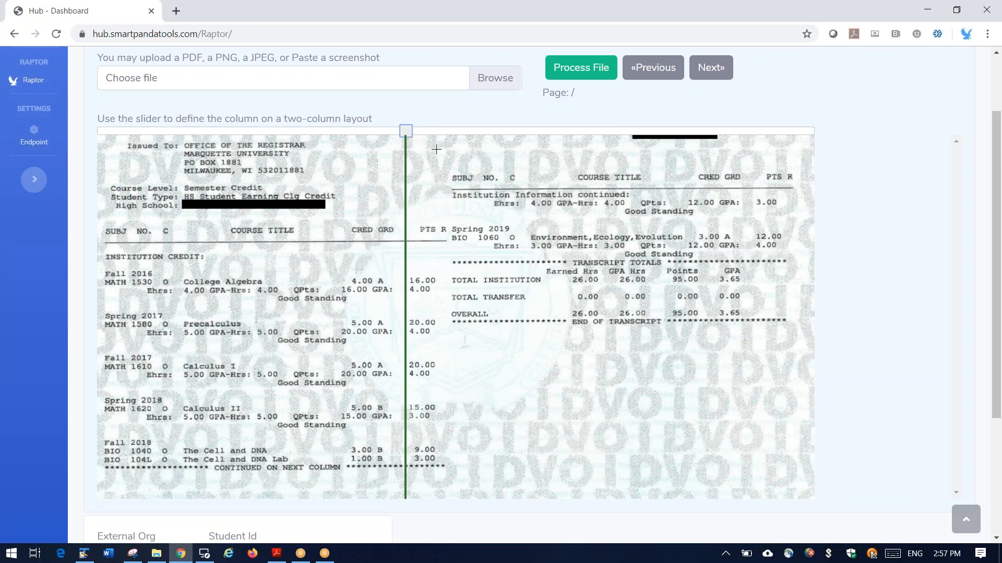
{"action": "mouse_move", "coordinate": [406, 131]}
{"action": "left_mouse_down"}
{"action": "mouse_move", "coordinate": [441, 140]}
{"action": "mouse_move", "coordinate": [406, 142]}
{"action": "left_mouse_up"}
- Process the two-column transcript image to extract its courses into the table
{"action": "scroll", "coordinate": [272, 336], "scroll_direction": "up", "scroll_amount": 1}
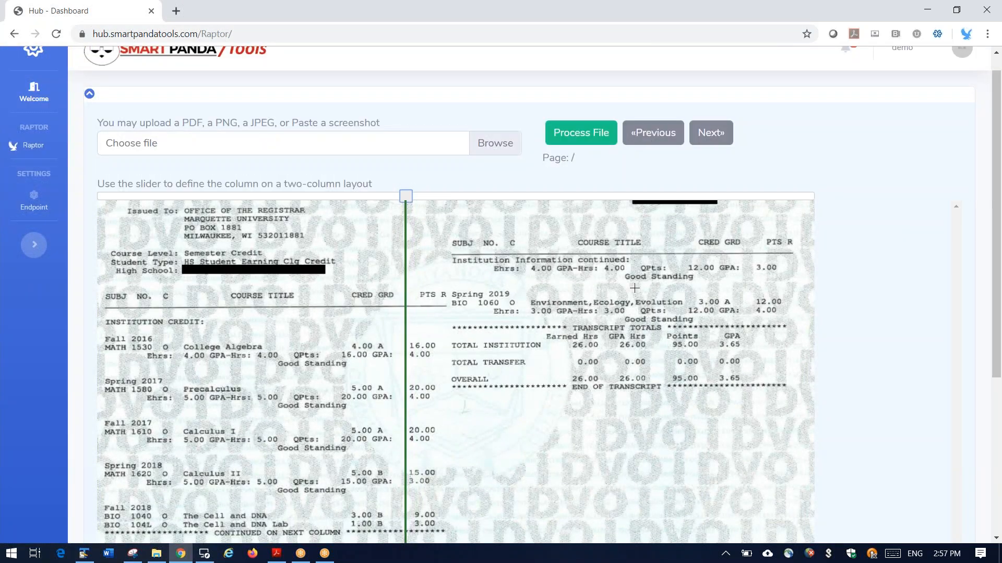
{"action": "scroll", "coordinate": [312, 343], "scroll_direction": "up", "scroll_amount": 1}
{"action": "scroll", "coordinate": [312, 343], "scroll_direction": "up", "scroll_amount": 1}
{"action": "left_click", "coordinate": [571, 157]}
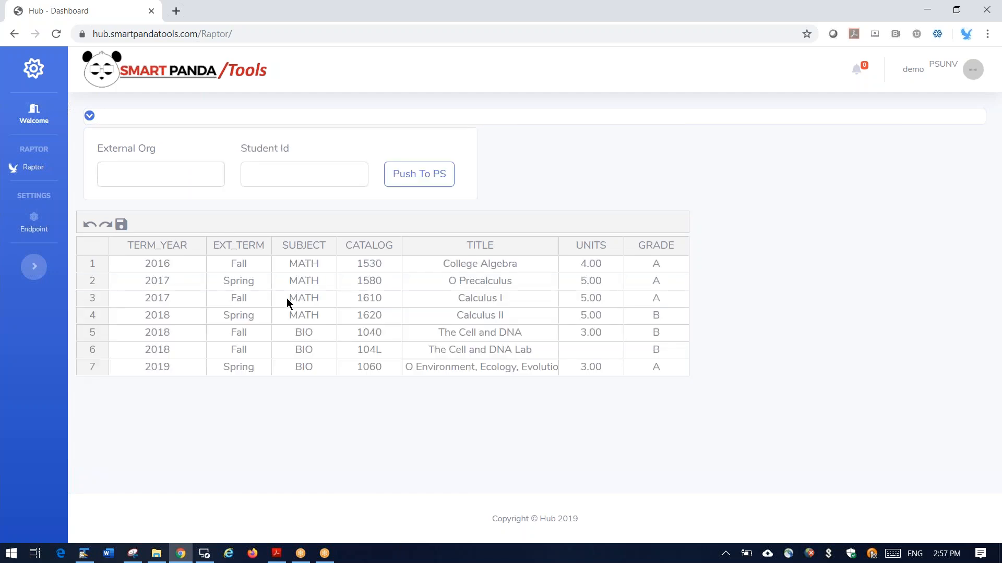
- Reopen the transcript preview and compare its courses in both columns with the extracted table rows
{"action": "left_click", "coordinate": [93, 118]}
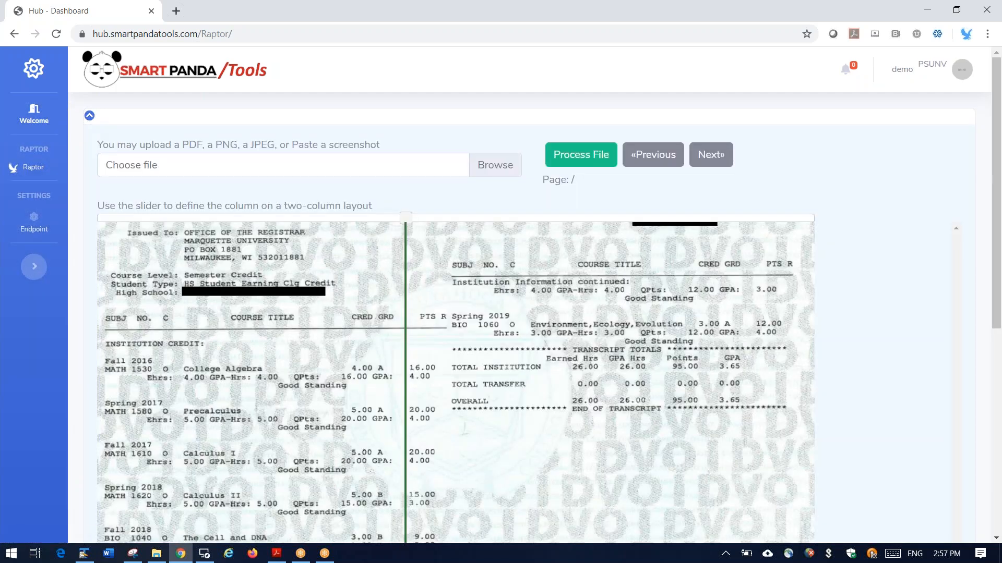
{"action": "scroll", "coordinate": [197, 365], "scroll_direction": "down", "scroll_amount": 3}
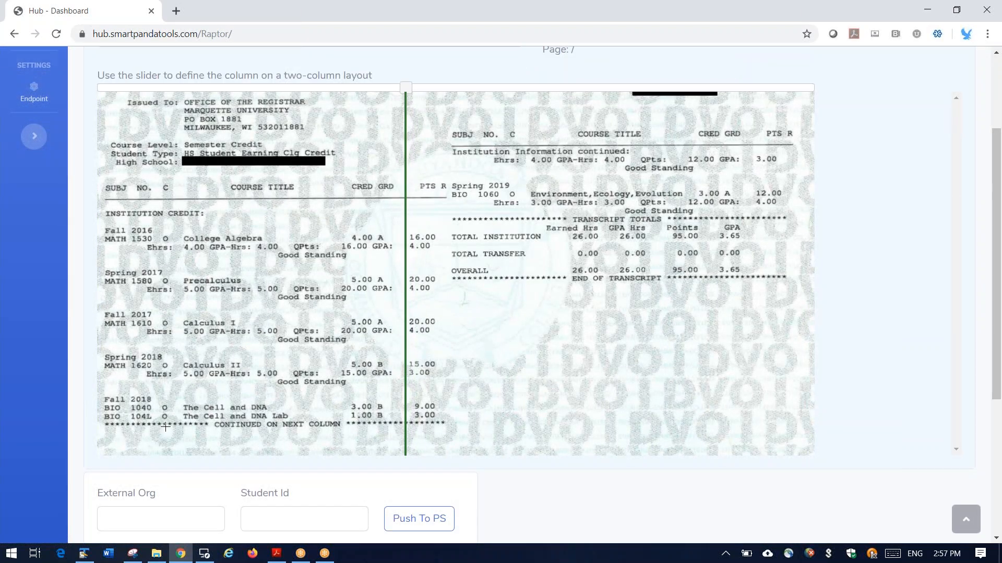
{"action": "left_click_drag", "start_coordinate": [1000, 251], "coordinate": [894, 440]}
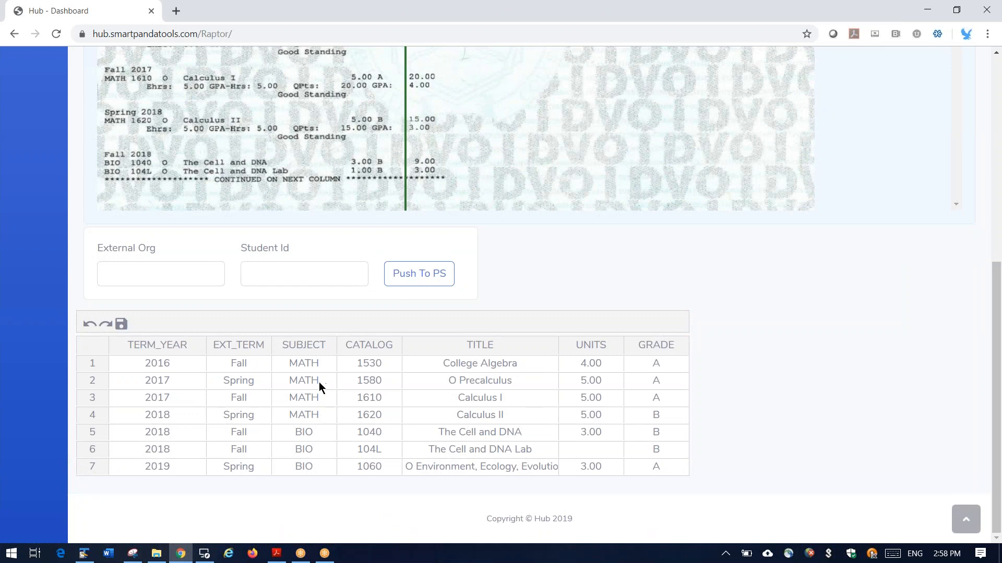
{"action": "left_click_drag", "start_coordinate": [999, 320], "coordinate": [998, 151]}
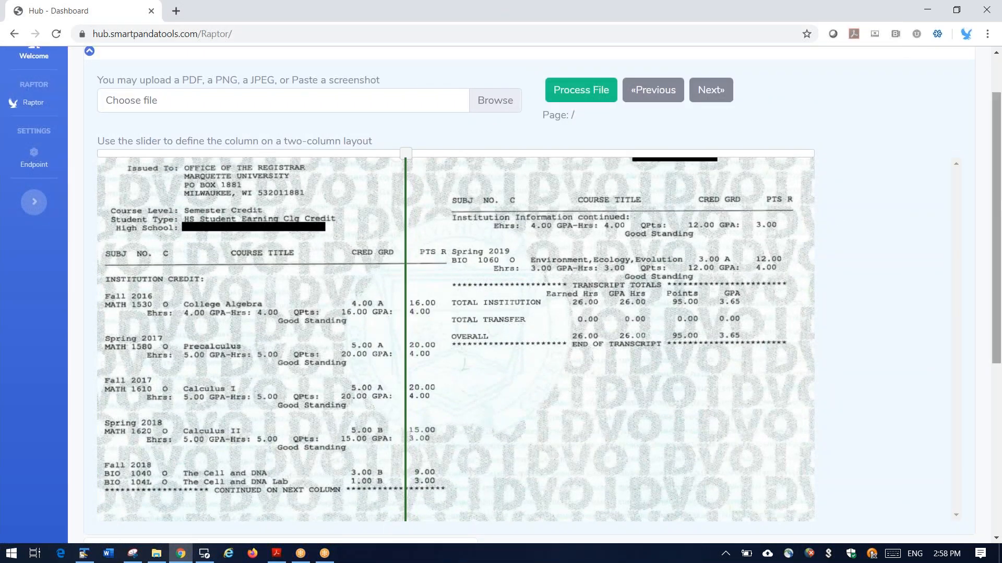
{"action": "scroll", "coordinate": [998, 212], "scroll_direction": "down", "scroll_amount": 6}
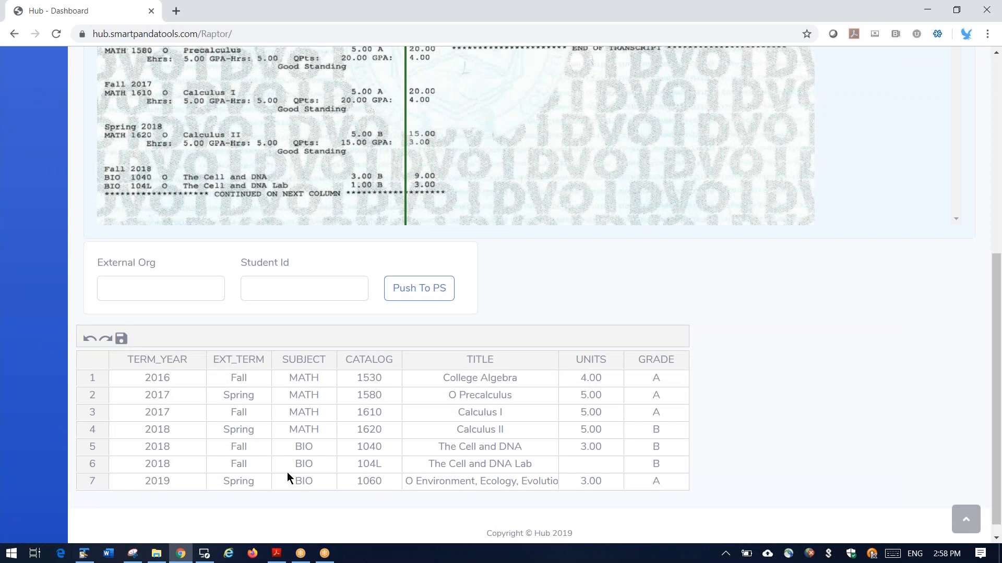
{"action": "left_click_drag", "start_coordinate": [995, 346], "coordinate": [990, 174]}
{"action": "mouse_move", "coordinate": [406, 183]}
{"action": "left_mouse_down"}
{"action": "mouse_move", "coordinate": [469, 184]}
{"action": "mouse_move", "coordinate": [408, 183]}
{"action": "left_mouse_up"}
{"action": "scroll", "coordinate": [379, 319], "scroll_direction": "up", "scroll_amount": 1}
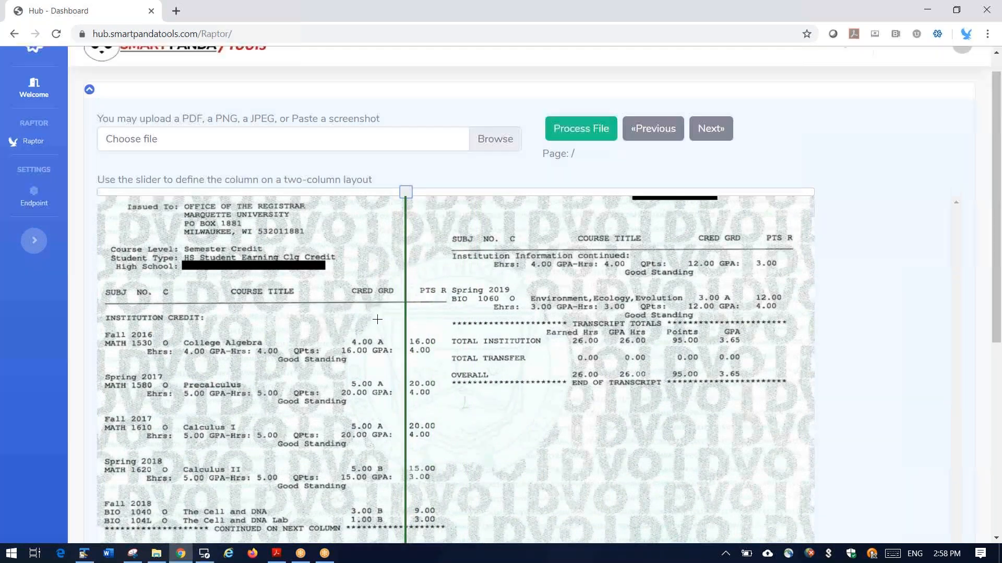
- Restart Raptor with a blank form and upload SmartPanda StNorbert TEST 2.pdf
{"action": "left_click", "coordinate": [35, 177]}
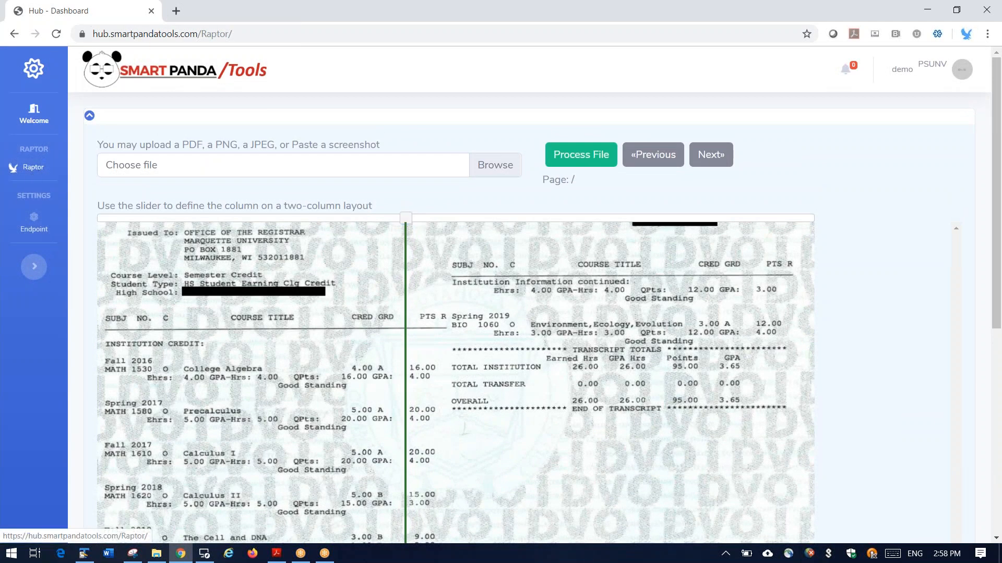
{"action": "left_click", "coordinate": [482, 165]}
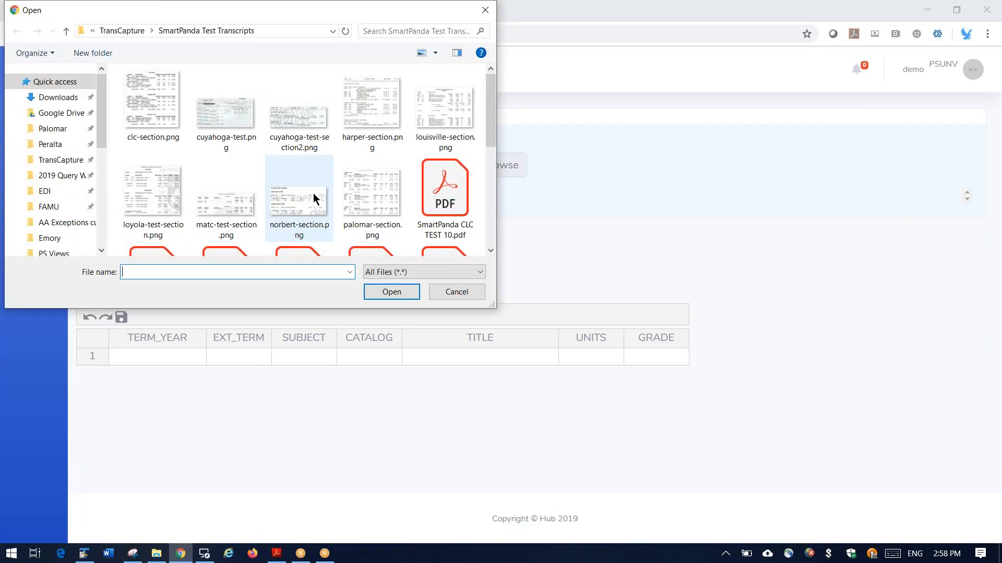
{"action": "scroll", "coordinate": [314, 198], "scroll_direction": "down", "scroll_amount": 5}
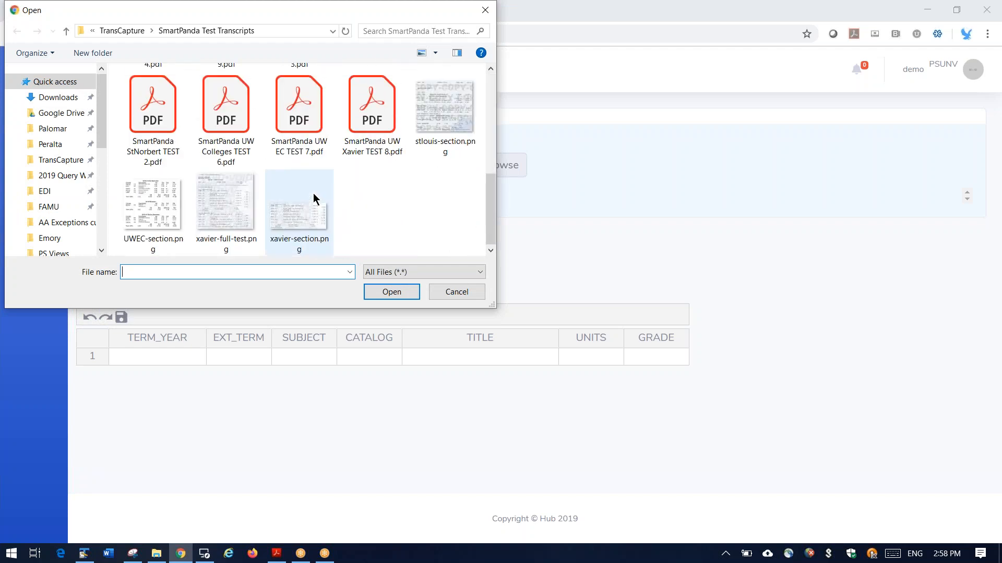
{"action": "scroll", "coordinate": [313, 199], "scroll_direction": "up", "scroll_amount": 2}
{"action": "left_click", "coordinate": [180, 208]}
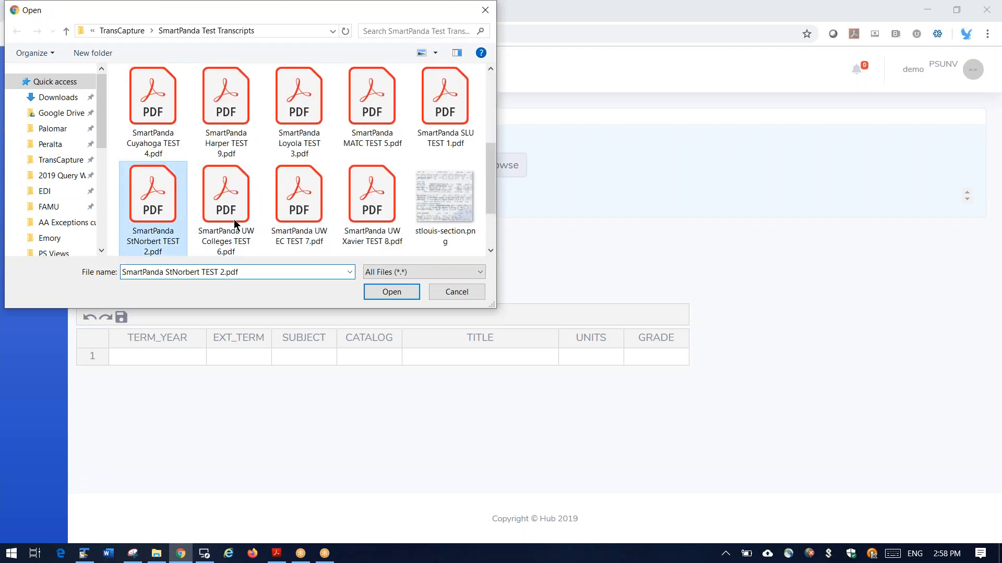
{"action": "left_click", "coordinate": [411, 287]}
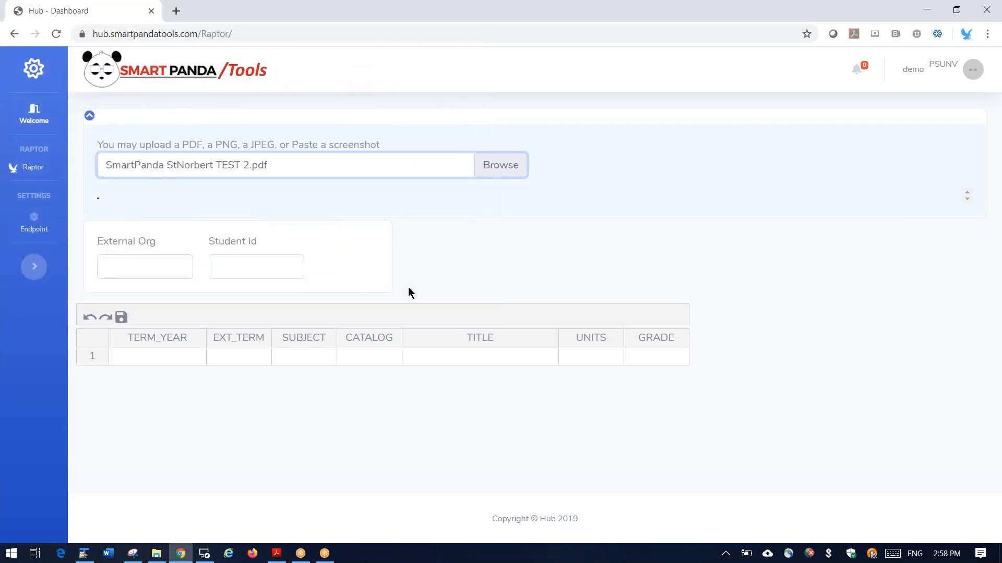
- Replace the uploaded transcript with SmartPanda Harper TEST 9.pdf
{"action": "left_click", "coordinate": [490, 165]}
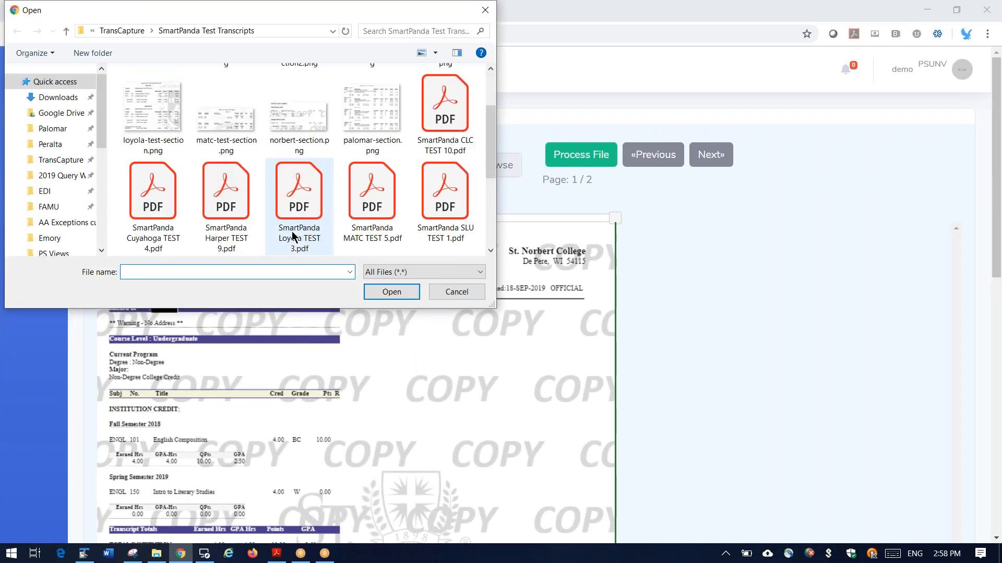
{"action": "left_click", "coordinate": [226, 209]}
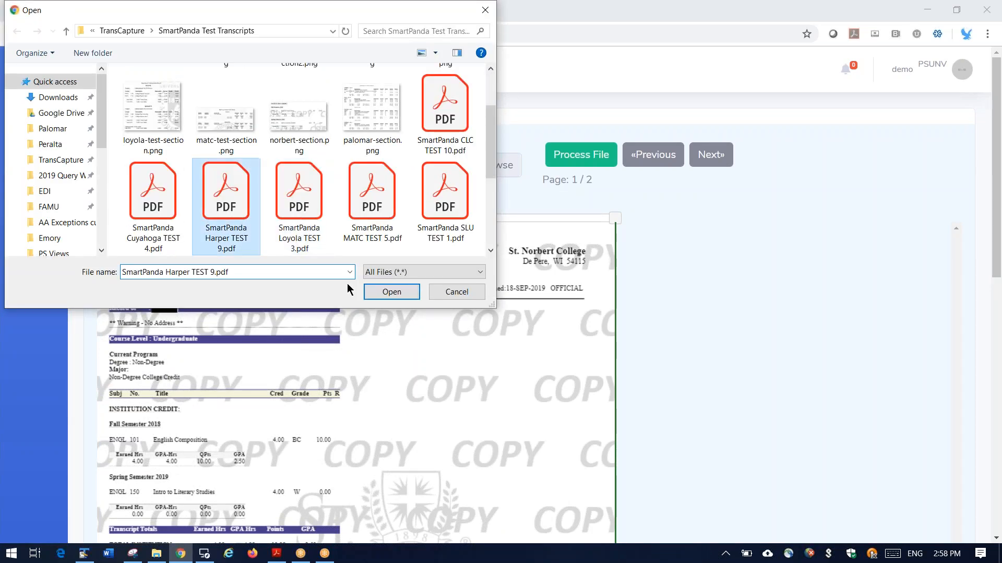
{"action": "left_click", "coordinate": [374, 292]}
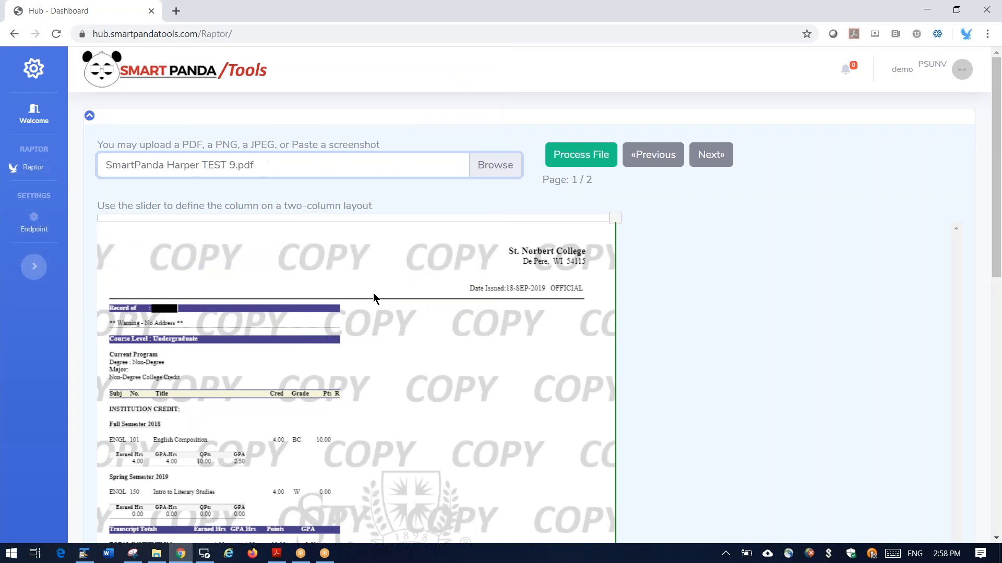
- Place the column divider between the two course columns of the Harper College transcript
{"action": "scroll", "coordinate": [374, 293], "scroll_direction": "down", "scroll_amount": 4}
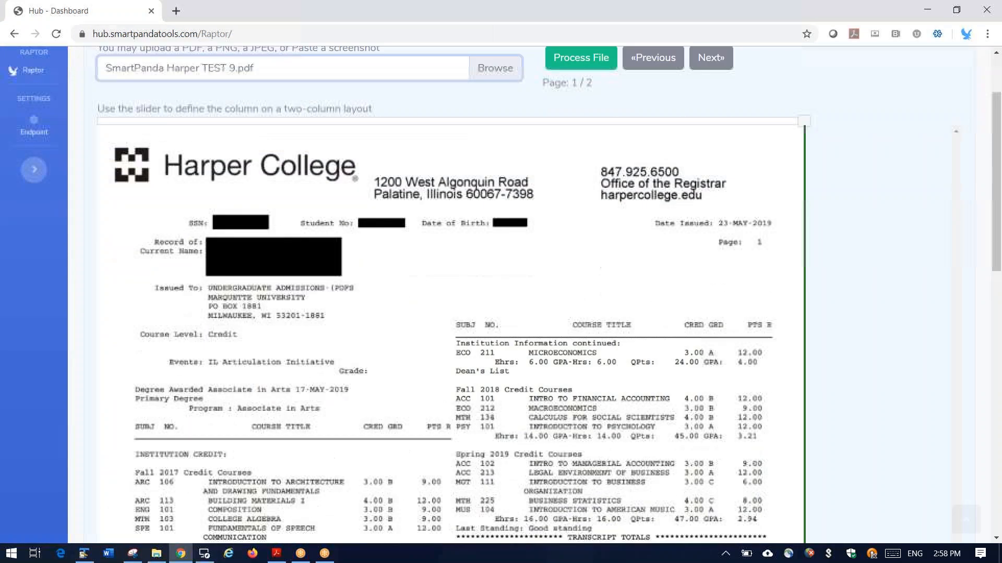
{"action": "scroll", "coordinate": [374, 464], "scroll_direction": "down", "scroll_amount": 3}
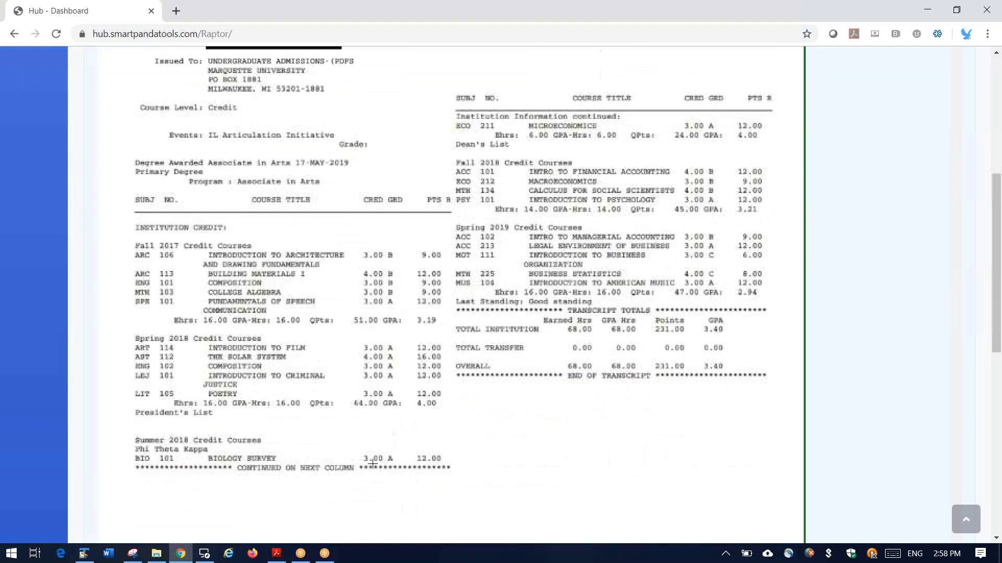
{"action": "scroll", "coordinate": [373, 464], "scroll_direction": "up", "scroll_amount": 5}
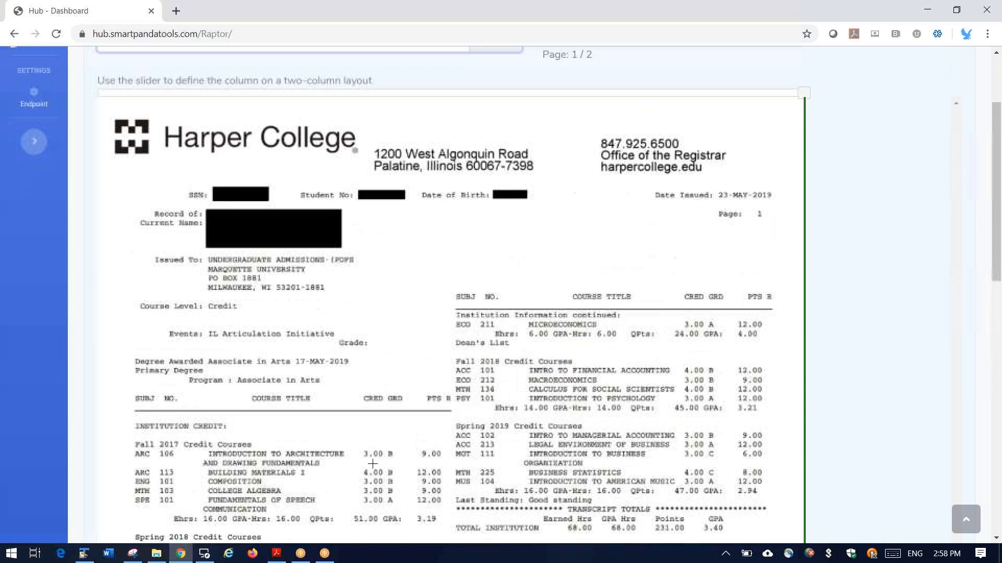
{"action": "left_click_drag", "start_coordinate": [804, 110], "coordinate": [451, 110]}
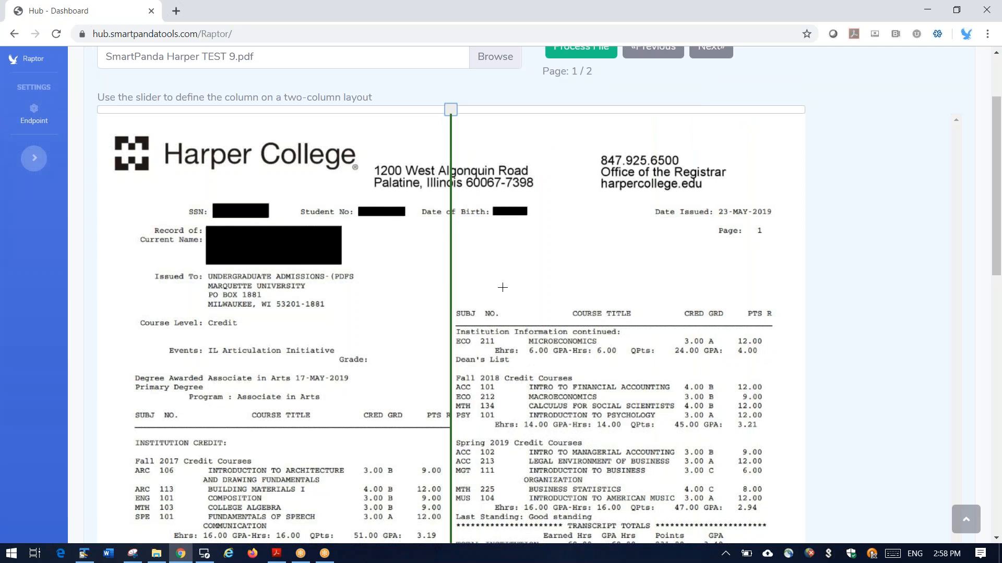
- Check the divider along the full length of the Harper page and process the file
{"action": "scroll", "coordinate": [482, 276], "scroll_direction": "down", "scroll_amount": 3}
{"action": "scroll", "coordinate": [483, 282], "scroll_direction": "down", "scroll_amount": 3}
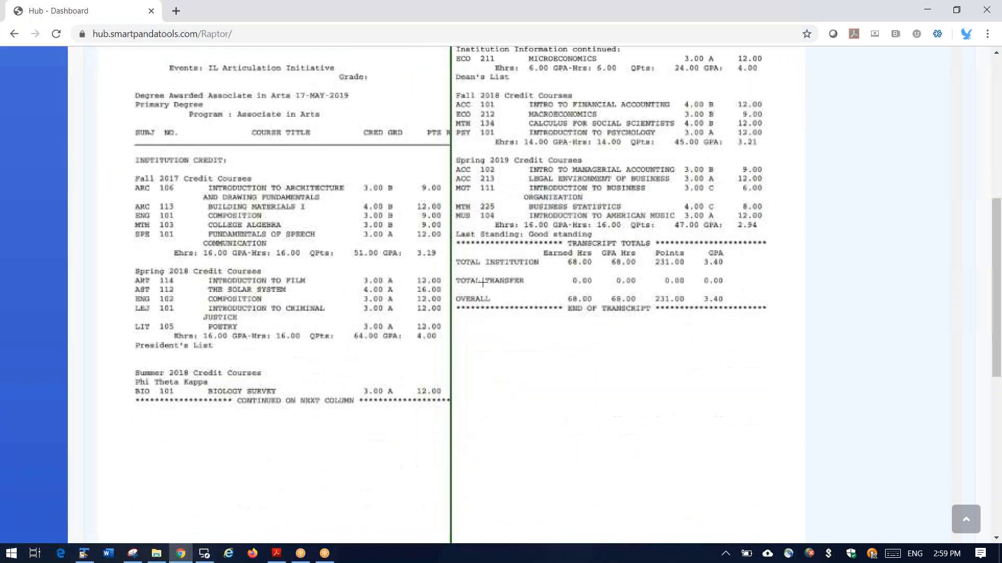
{"action": "scroll", "coordinate": [483, 282], "scroll_direction": "up", "scroll_amount": 2}
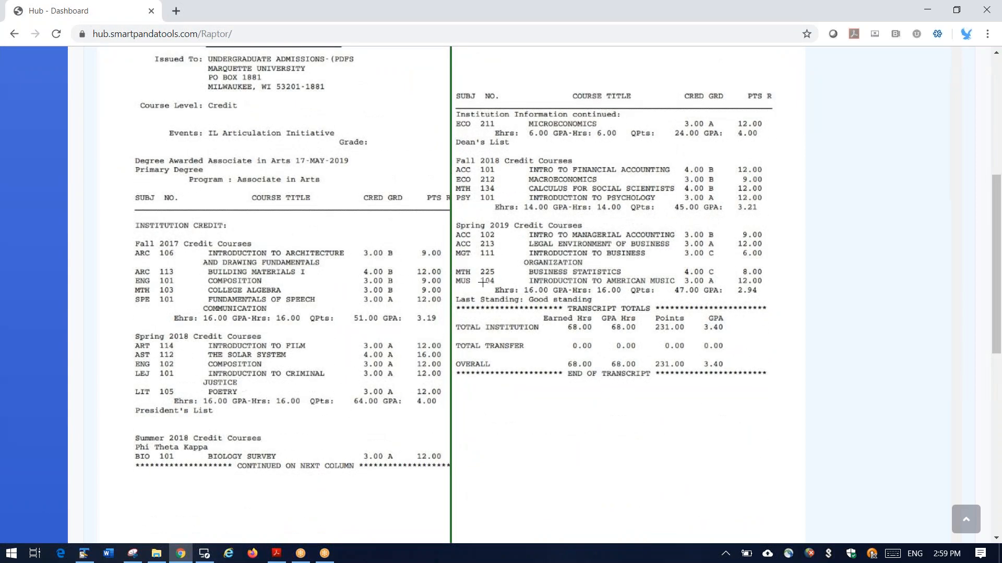
{"action": "scroll", "coordinate": [483, 282], "scroll_direction": "up", "scroll_amount": 1}
{"action": "scroll", "coordinate": [483, 282], "scroll_direction": "up", "scroll_amount": 5}
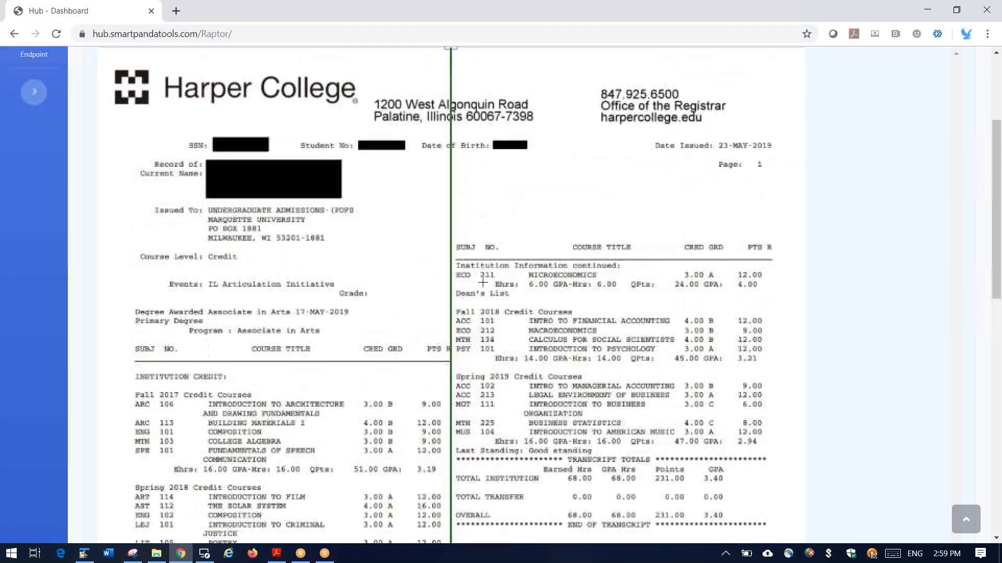
{"action": "left_click", "coordinate": [586, 164]}
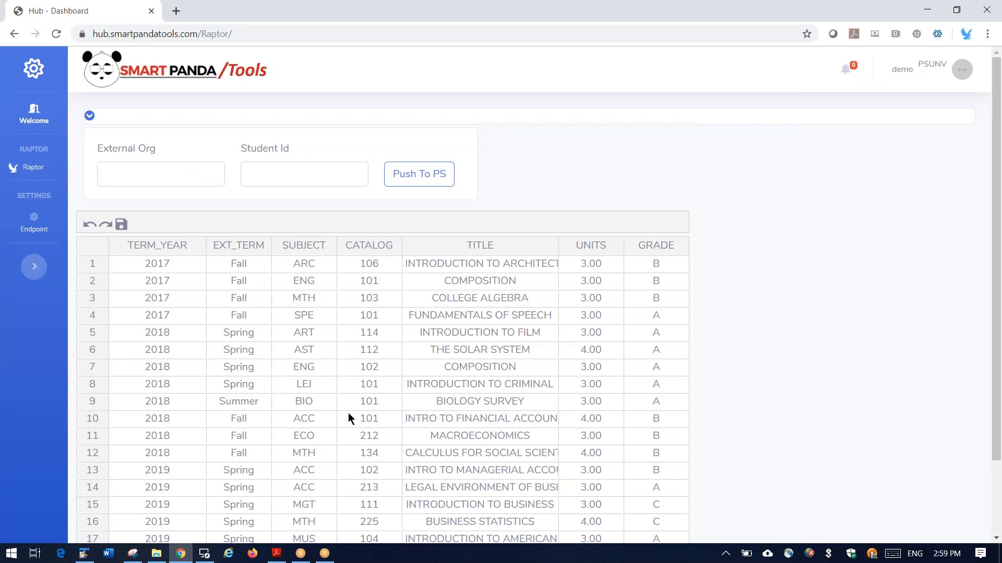
- Reopen the Harper transcript preview and compare its course listings with the extracted table rows
{"action": "left_click", "coordinate": [89, 115]}
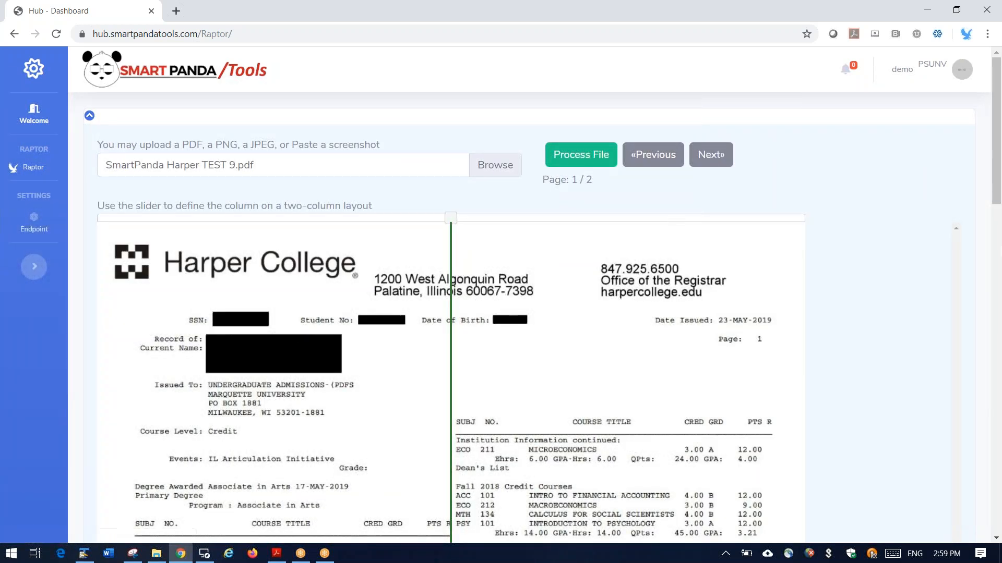
{"action": "scroll", "coordinate": [475, 130], "scroll_direction": "down", "scroll_amount": 6}
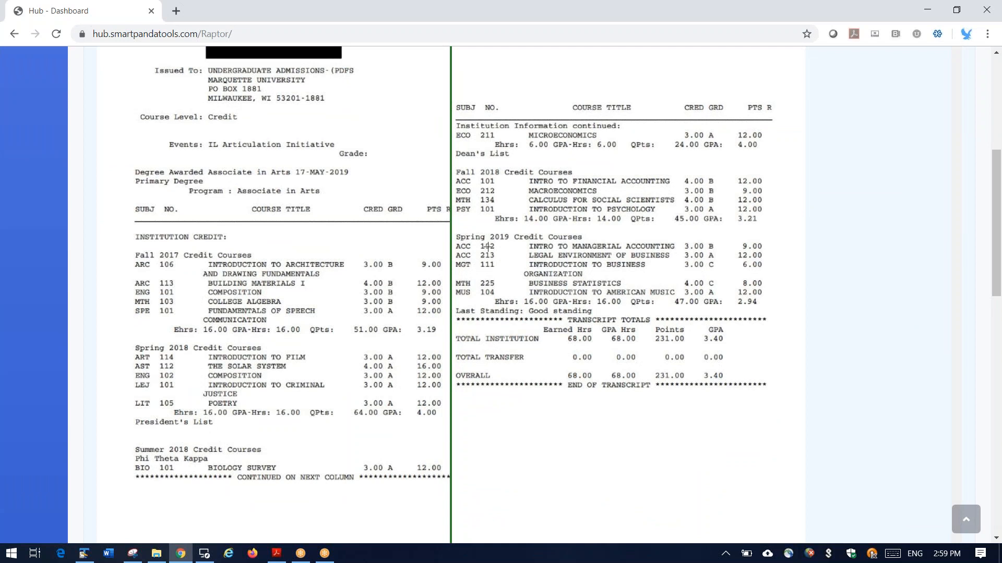
{"action": "left_click_drag", "start_coordinate": [997, 174], "coordinate": [999, 441]}
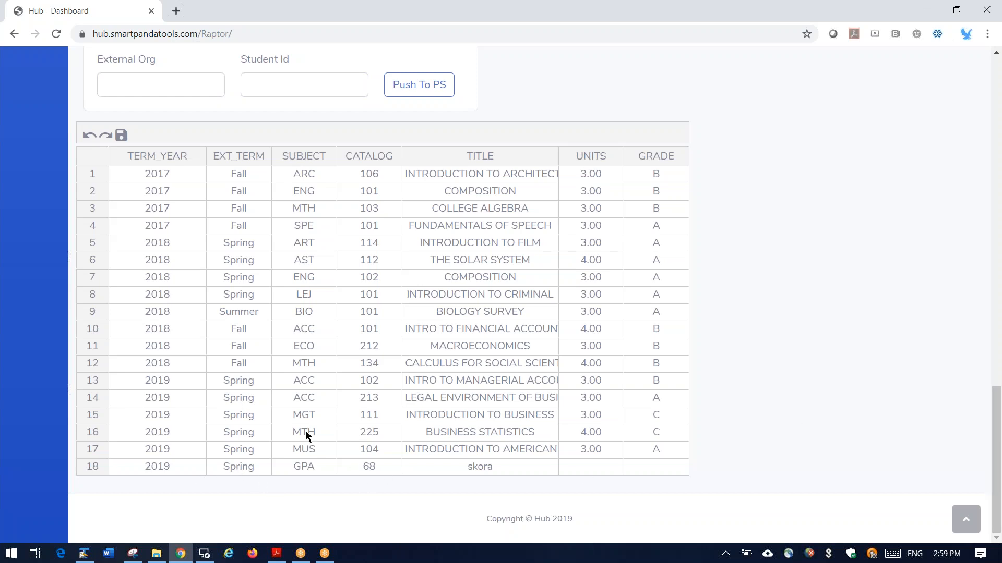
{"action": "left_click_drag", "start_coordinate": [1000, 431], "coordinate": [1000, 197]}
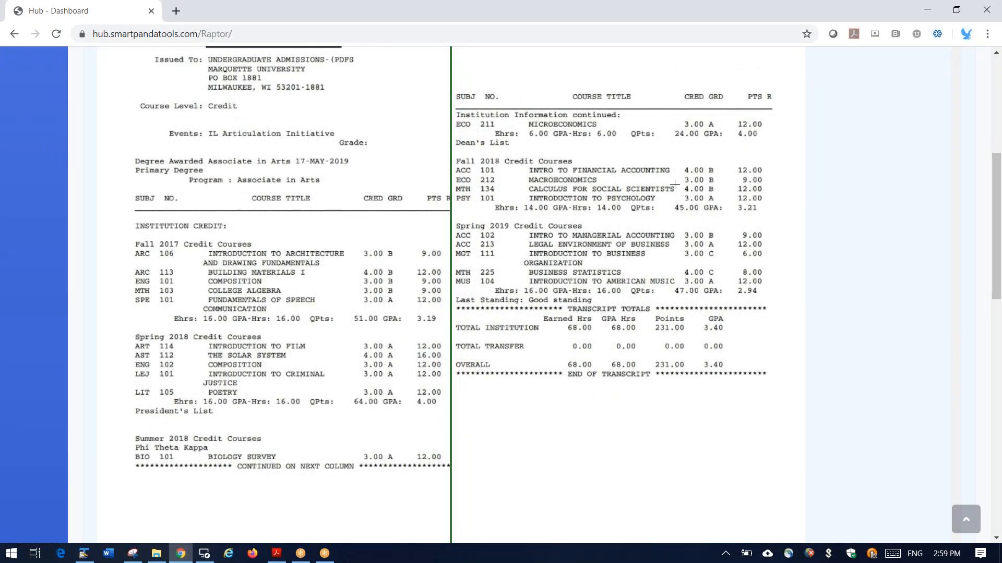
- Convert the extracted course titles to title case and delete the stray GPA row at the end of the table
{"action": "left_click_drag", "start_coordinate": [1000, 239], "coordinate": [999, 477]}
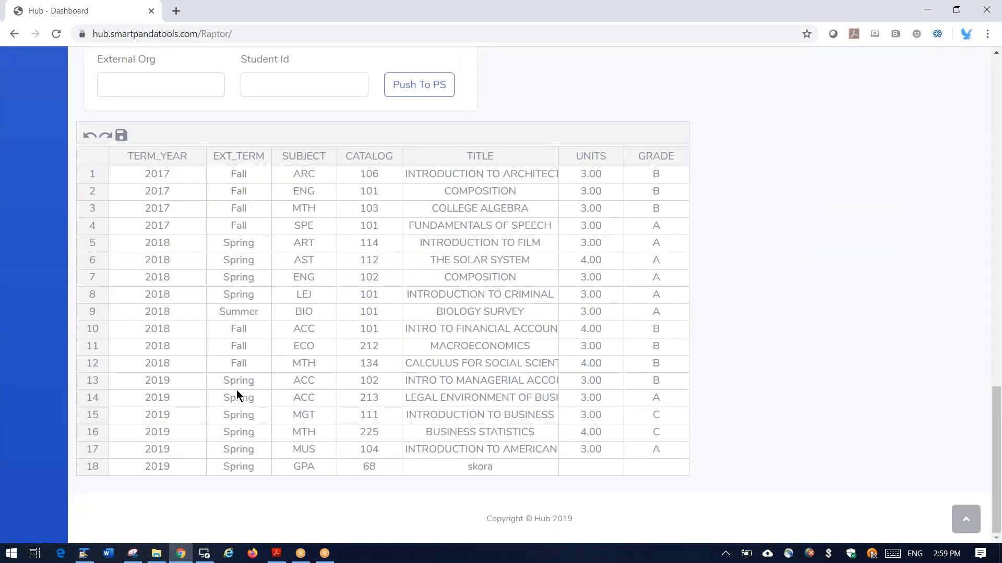
{"action": "right_click", "coordinate": [500, 160]}
{"action": "left_click", "coordinate": [501, 162]}
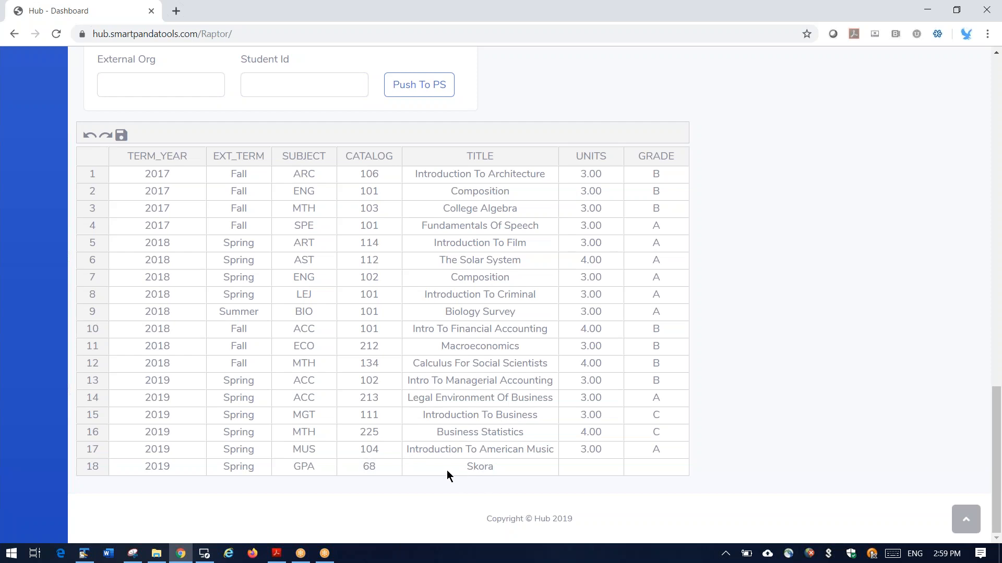
{"action": "right_click", "coordinate": [427, 468]}
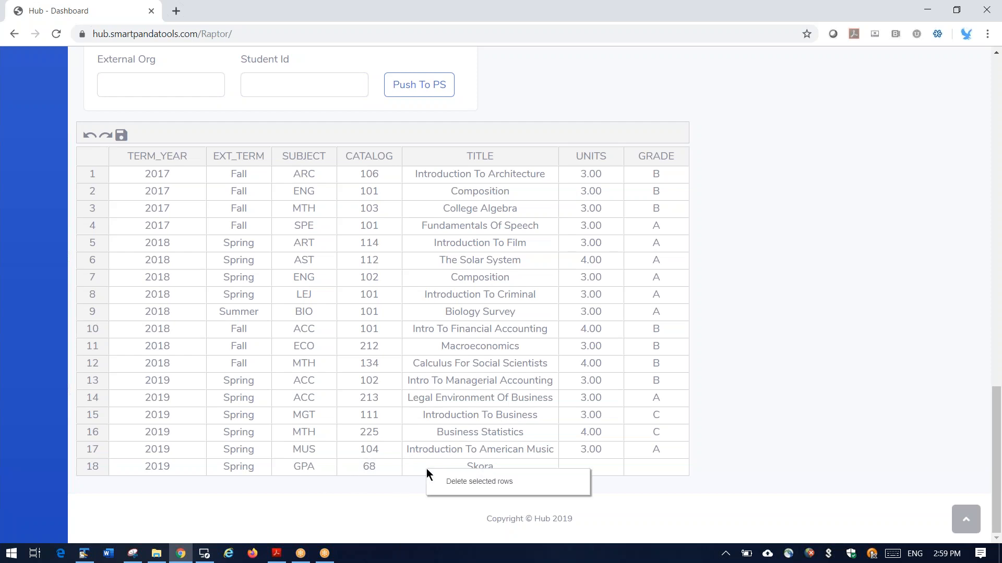
{"action": "left_click", "coordinate": [455, 484]}
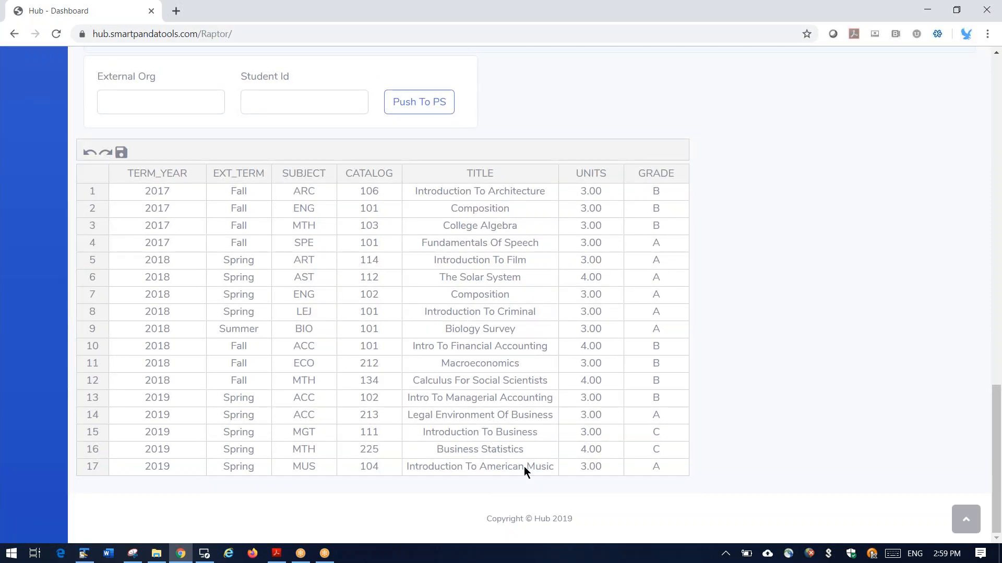
- Return to the file upload area and read which file formats and input methods it accepts
{"action": "scroll", "coordinate": [981, 415], "scroll_direction": "up", "scroll_amount": 10}
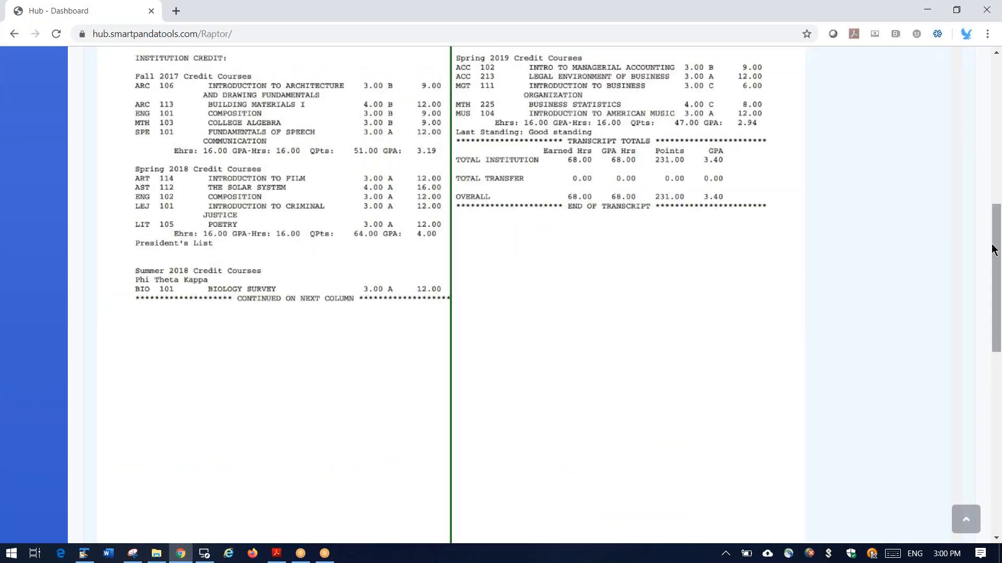
{"action": "left_click_drag", "start_coordinate": [996, 261], "coordinate": [997, 104]}
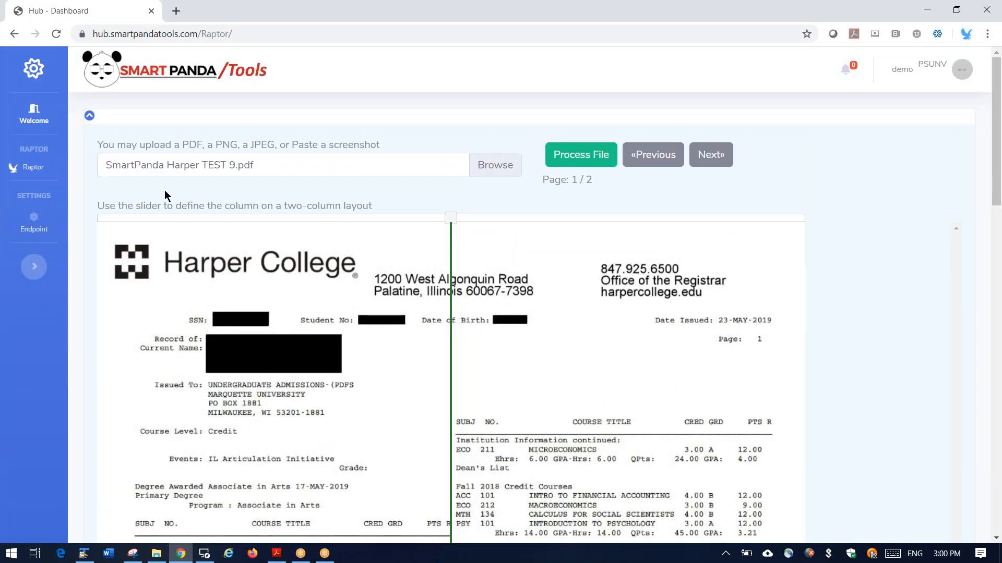
{"action": "left_click_drag", "start_coordinate": [198, 145], "coordinate": [274, 145]}
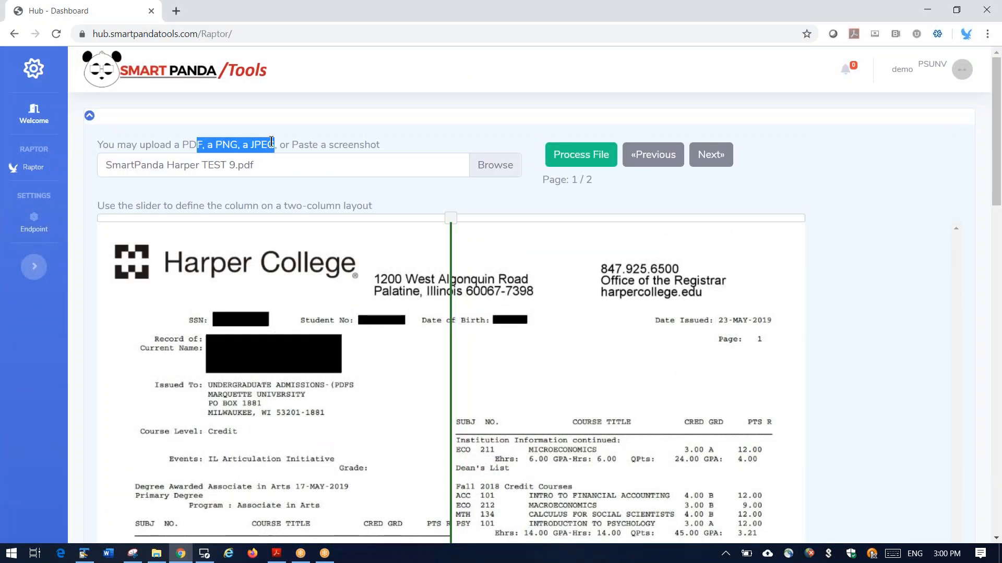
{"action": "left_click", "coordinate": [318, 145]}
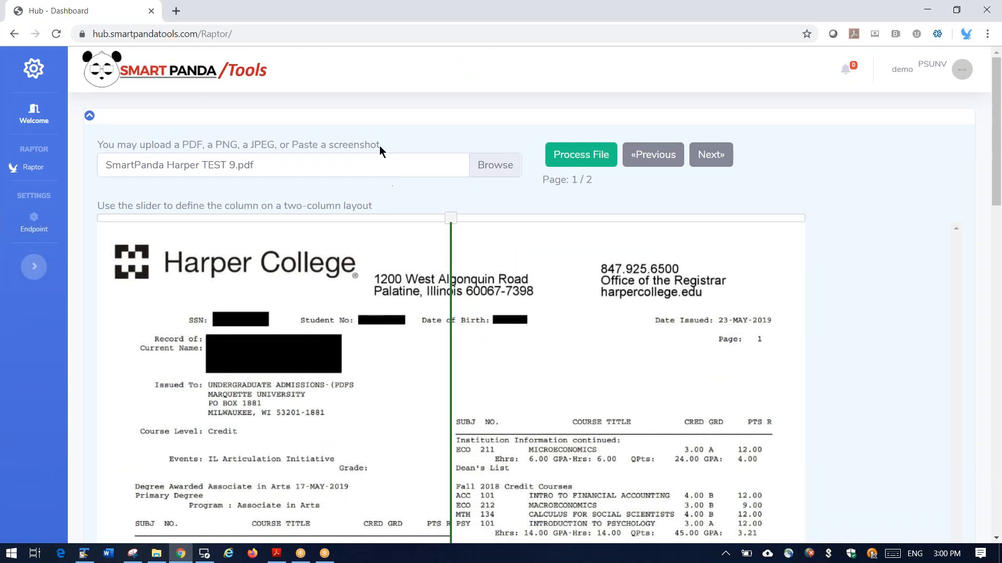
- Open a blank Raptor form, switch to the Harper transcript in Acrobat Reader, and snip its Spring 2019 course block with Snipping Tool
{"action": "left_click", "coordinate": [41, 174]}
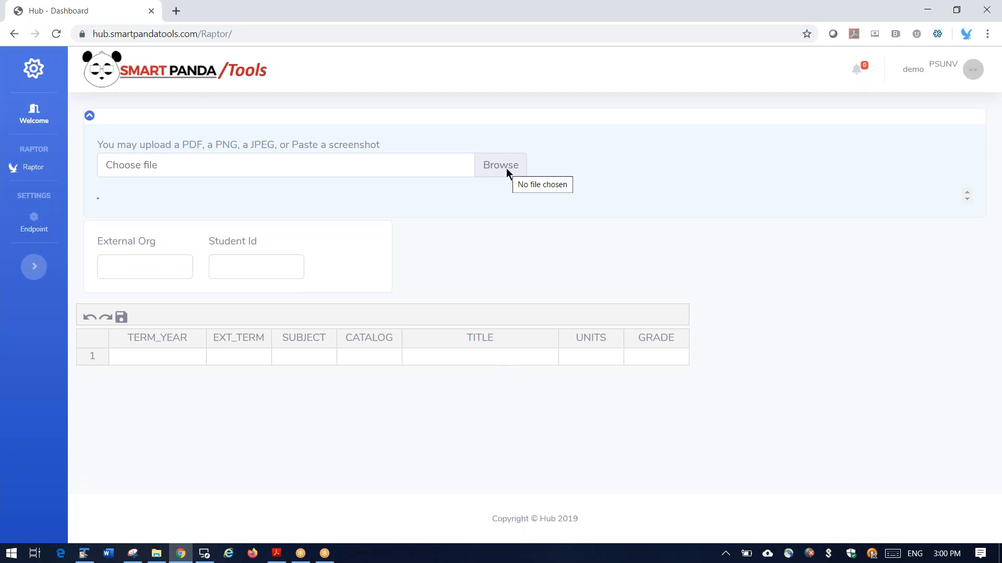
{"action": "left_click", "coordinate": [275, 554]}
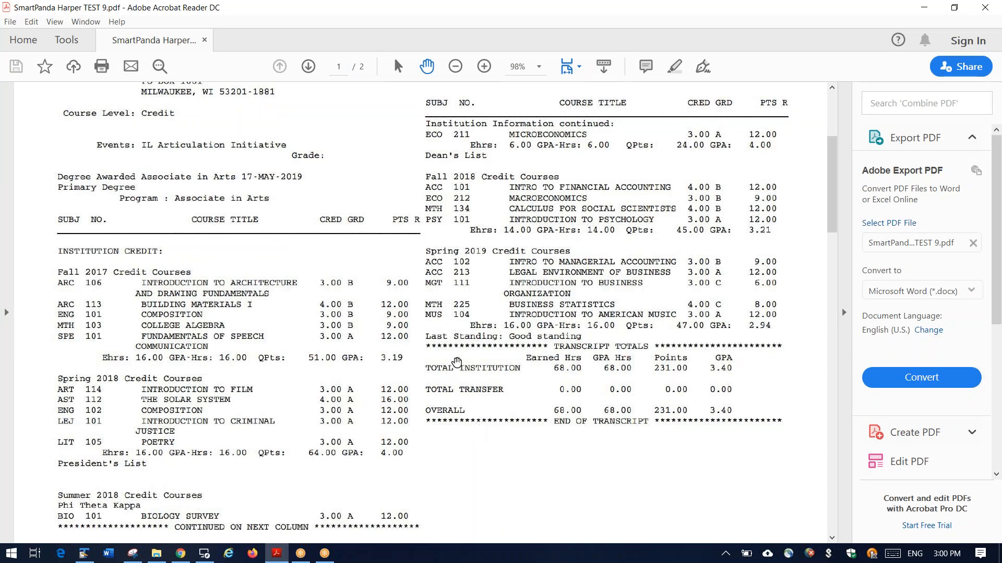
{"action": "left_click", "coordinate": [133, 554]}
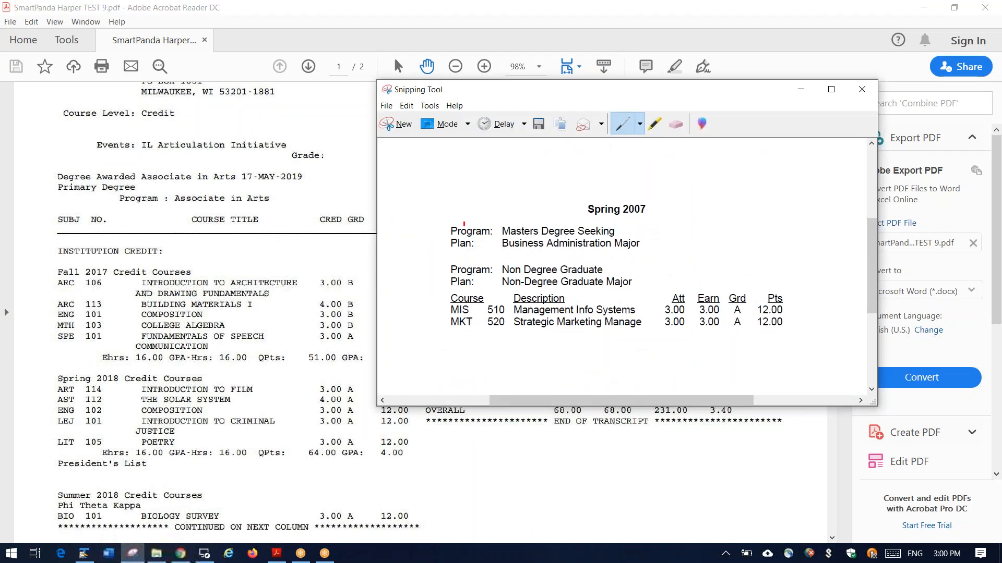
{"action": "left_click", "coordinate": [405, 127]}
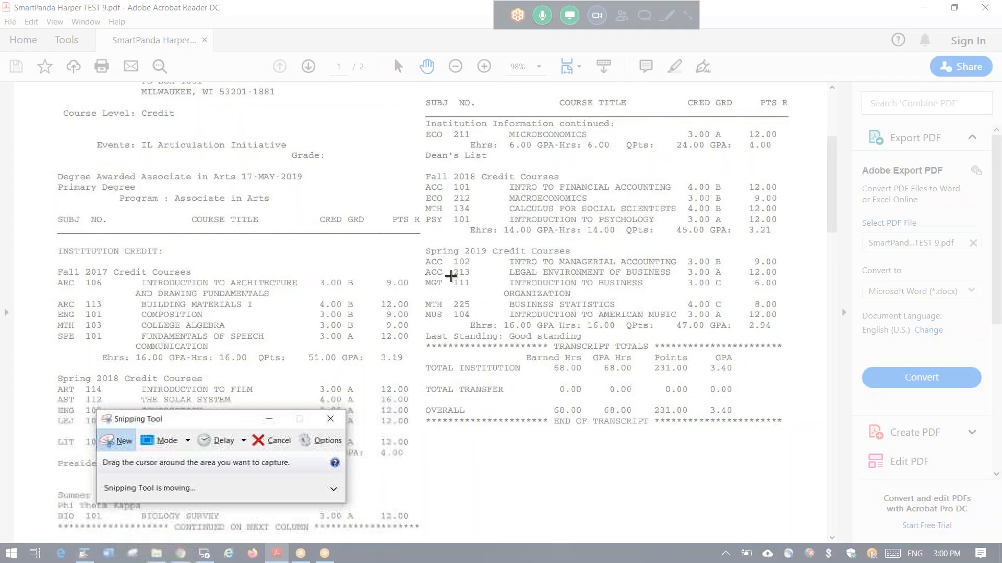
{"action": "left_click_drag", "start_coordinate": [420, 240], "coordinate": [783, 324]}
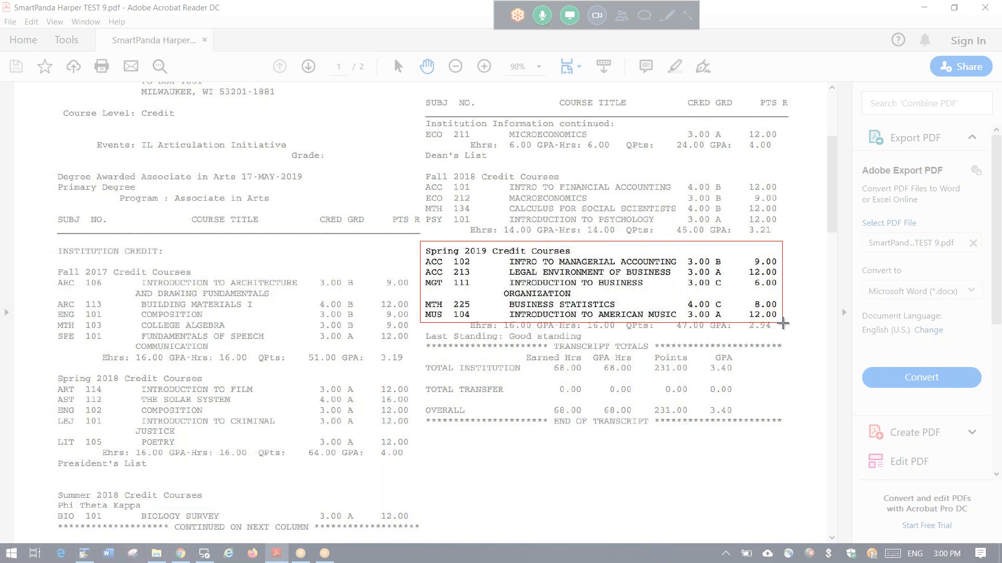
{"action": "left_click_drag", "start_coordinate": [782, 324], "coordinate": [782, 324]}
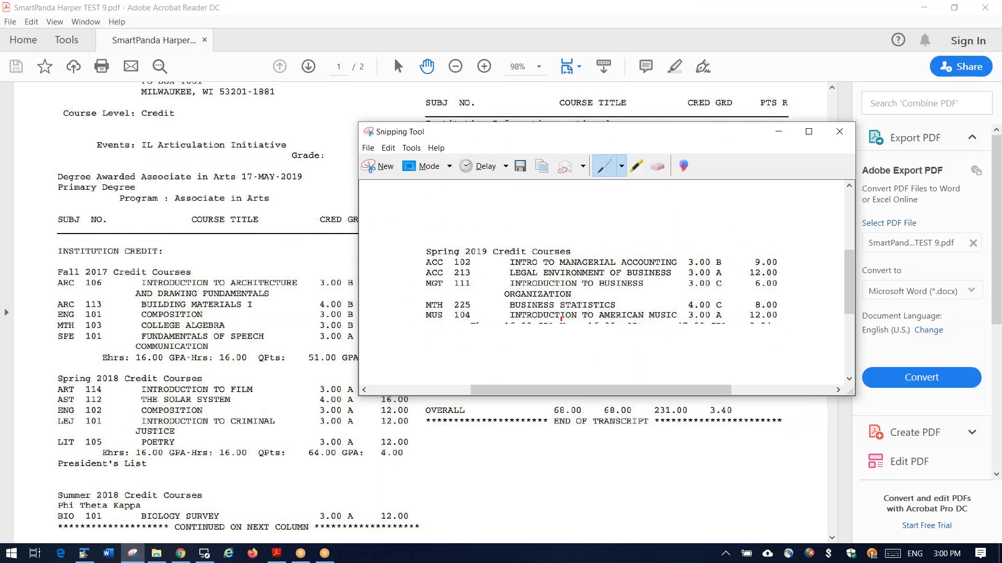
- Switch to Raptor in Chrome, paste the Spring 2019 screenshot, and process it
{"action": "left_click", "coordinate": [181, 553]}
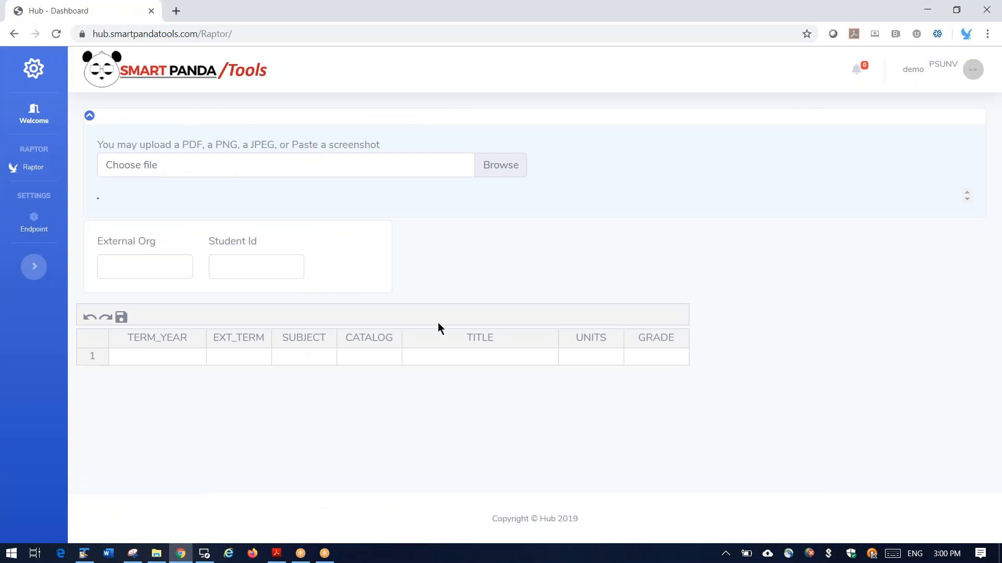
{"action": "key", "text": "ctrl+v"}
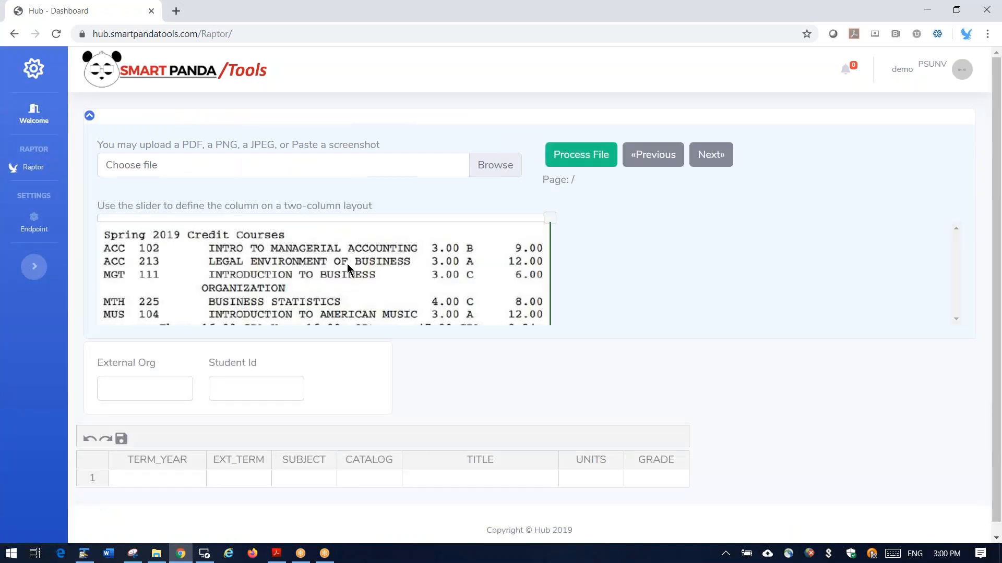
{"action": "left_click", "coordinate": [580, 154]}
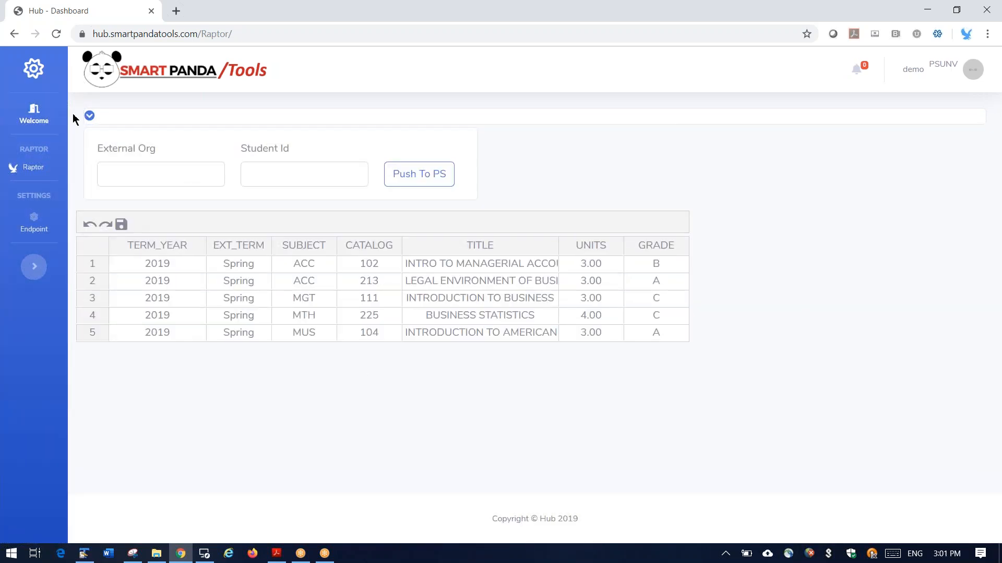
- Reopen the pasted Spring 2019 image and compare it with the extracted table rows
{"action": "left_click", "coordinate": [89, 115]}
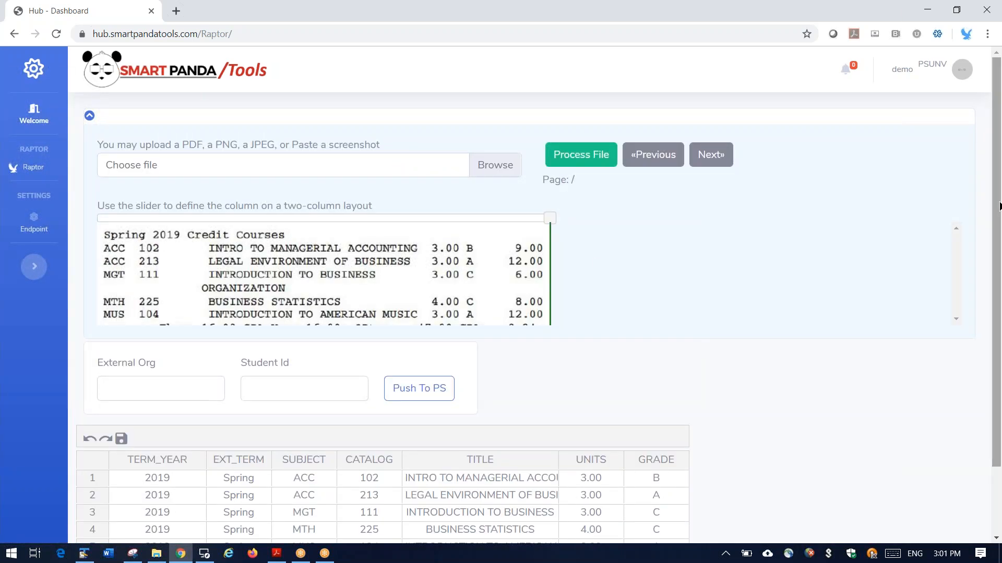
{"action": "scroll", "coordinate": [986, 201], "scroll_direction": "down", "scroll_amount": 2}
{"action": "mouse_move", "coordinate": [1000, 293]}
{"action": "left_mouse_down"}
{"action": "mouse_move", "coordinate": [1000, 187]}
{"action": "mouse_move", "coordinate": [995, 297]}
{"action": "left_mouse_up"}
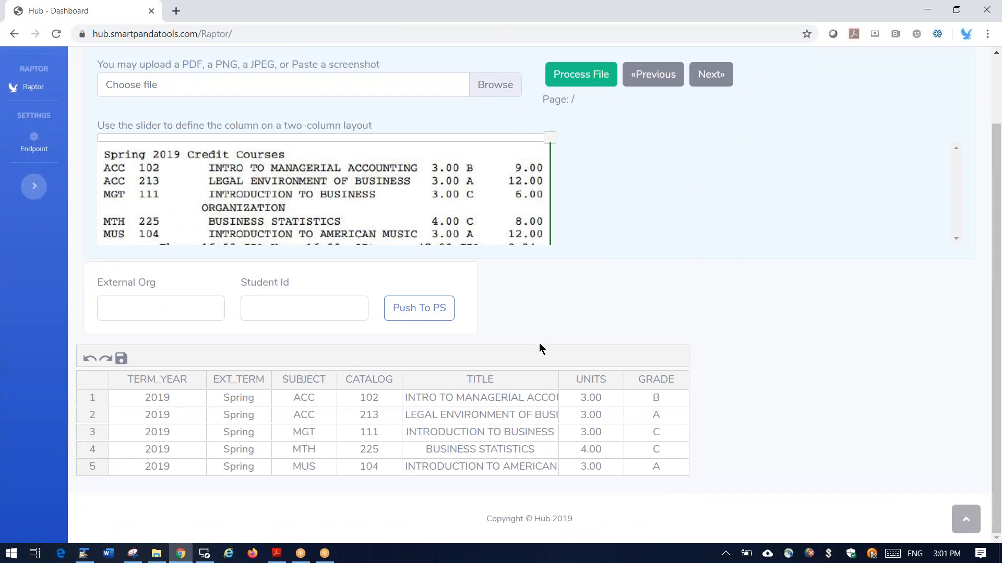
- Reset the Raptor form, switch to the Harper transcript in Acrobat Reader, and snip the Fall 2017 and Spring 2018 course blocks
{"action": "left_click", "coordinate": [34, 88]}
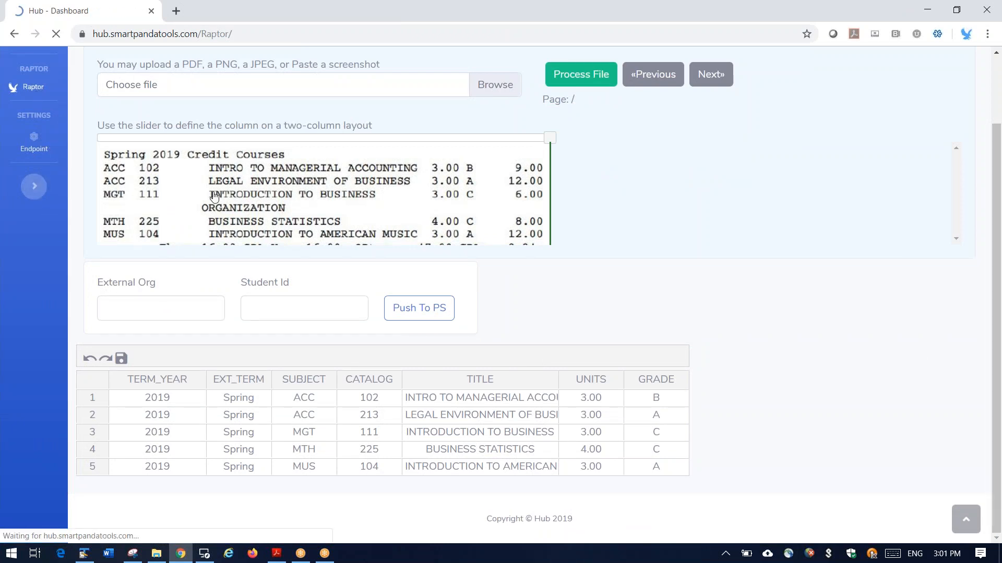
{"action": "left_click", "coordinate": [277, 554]}
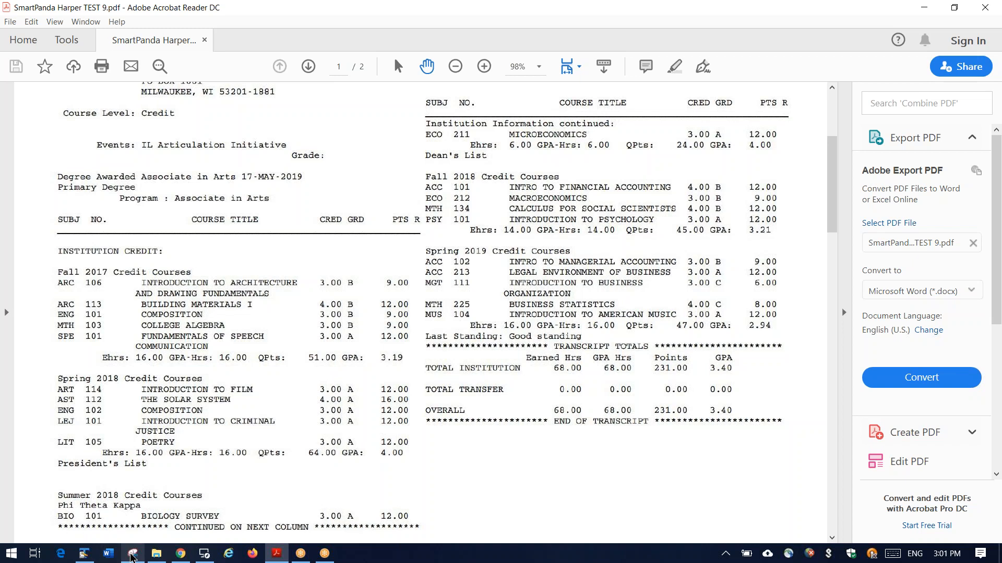
{"action": "left_click", "coordinate": [132, 553]}
{"action": "left_click", "coordinate": [389, 167]}
{"action": "left_click_drag", "start_coordinate": [50, 262], "coordinate": [420, 478]}
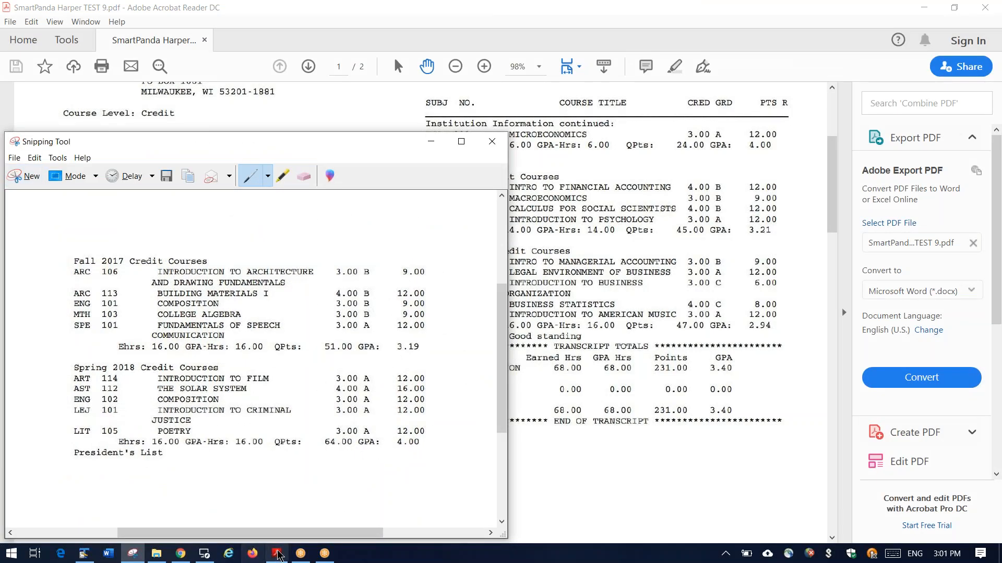
- Switch to Raptor in Chrome, paste the Fall 2017 and Spring 2018 screenshot, and process it
{"action": "left_click", "coordinate": [180, 554]}
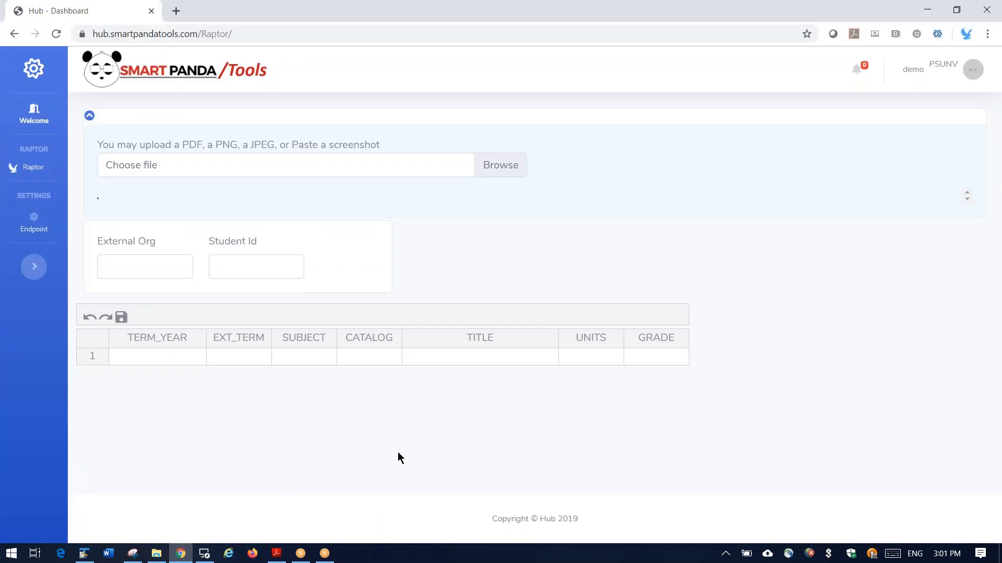
{"action": "key", "text": "ctrl+v"}
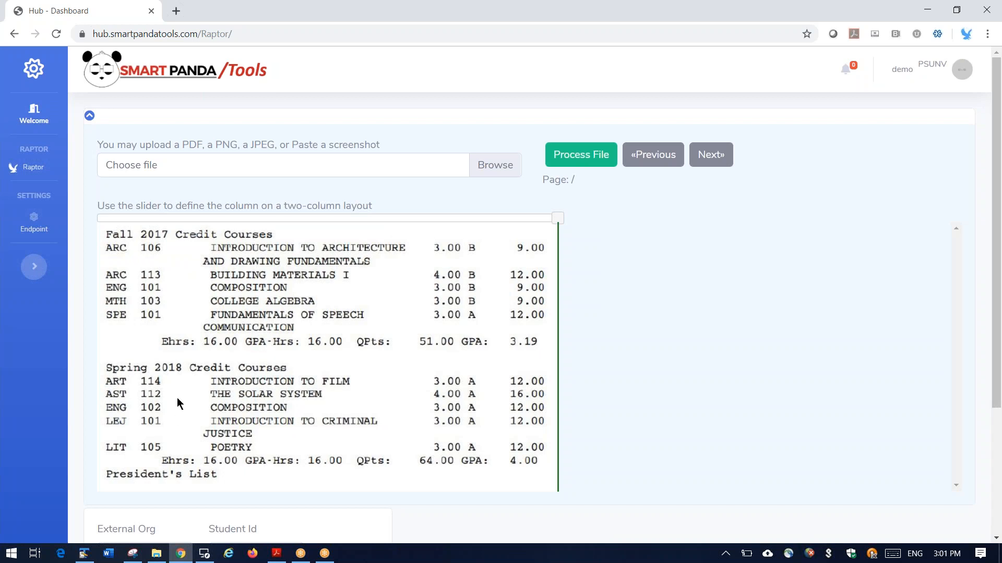
{"action": "left_click", "coordinate": [563, 159]}
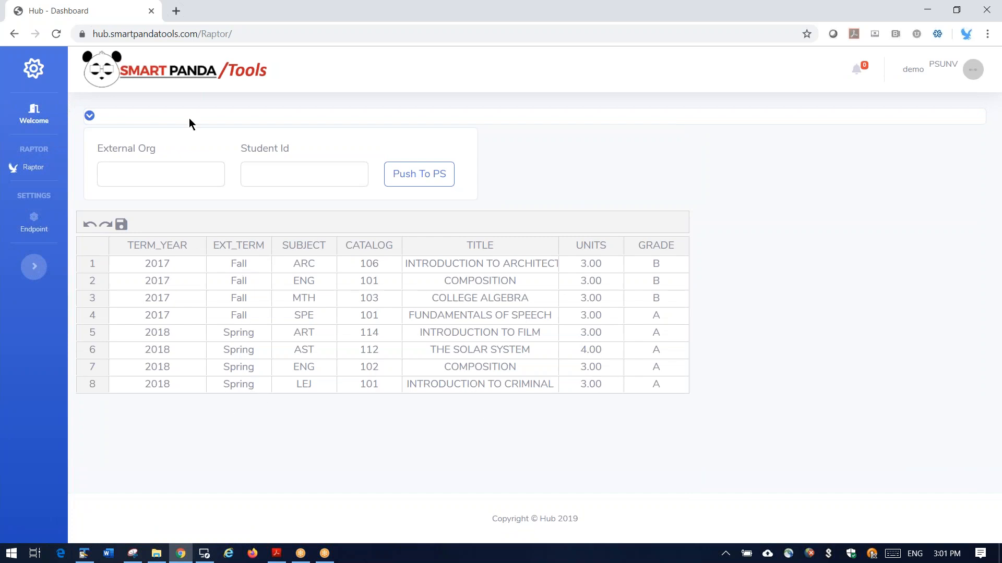
- Reopen the pasted Fall 2017 and Spring 2018 image and compare its course listings and column divider position with the extracted rows
{"action": "left_click", "coordinate": [89, 115]}
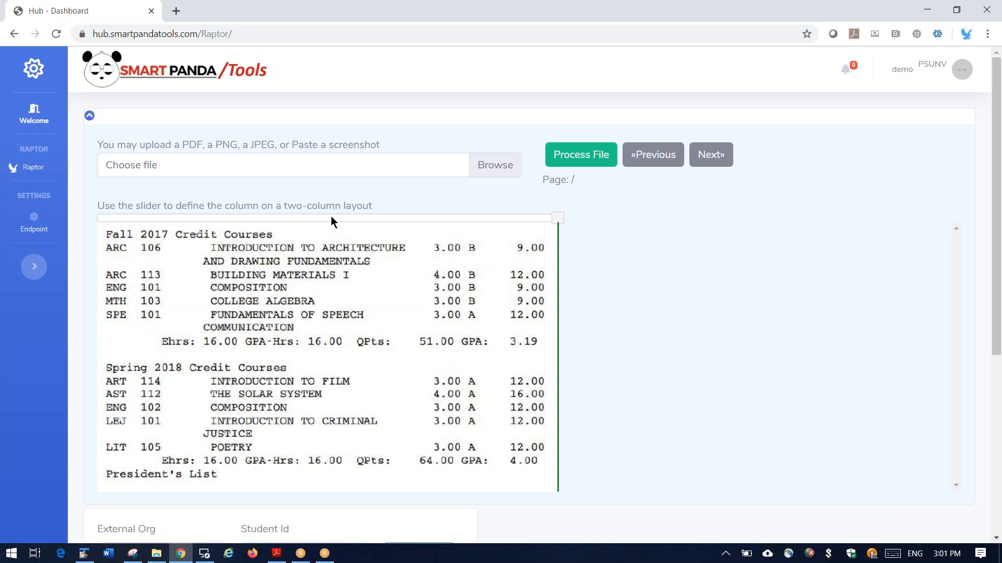
{"action": "scroll", "coordinate": [245, 243], "scroll_direction": "down", "scroll_amount": 5}
{"action": "scroll", "coordinate": [246, 248], "scroll_direction": "up", "scroll_amount": 5}
{"action": "scroll", "coordinate": [247, 245], "scroll_direction": "down", "scroll_amount": 4}
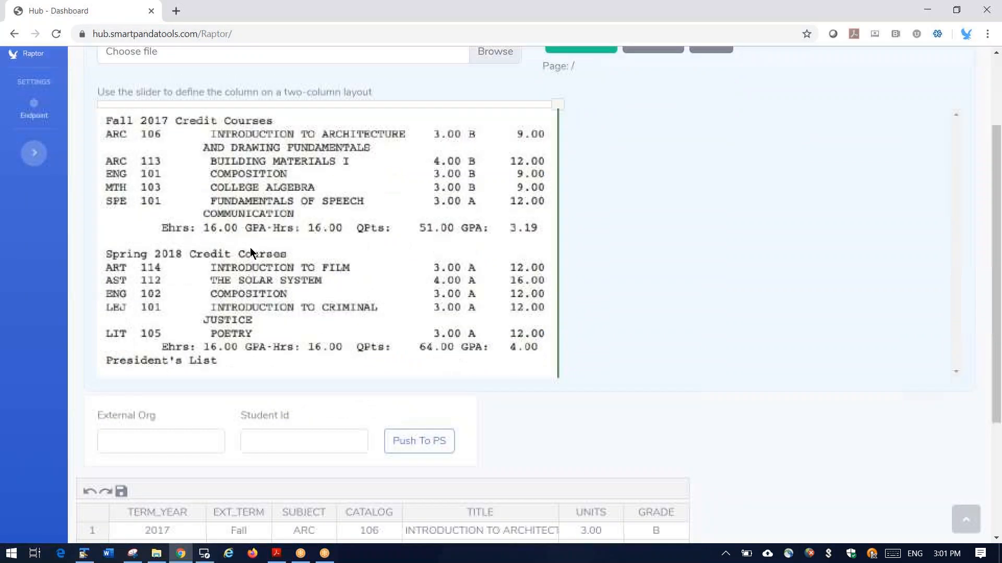
{"action": "scroll", "coordinate": [250, 247], "scroll_direction": "down", "scroll_amount": 2}
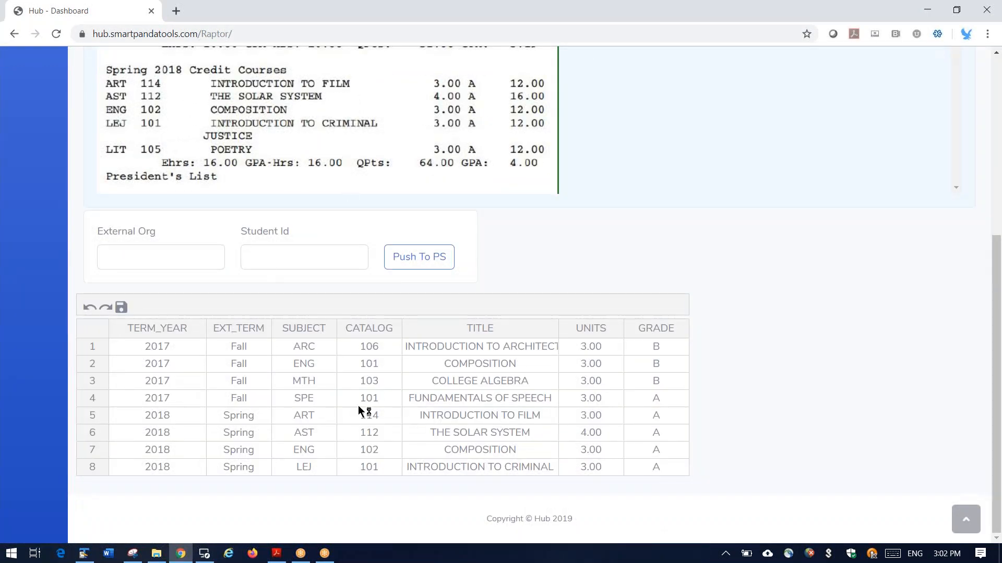
{"action": "scroll", "coordinate": [358, 405], "scroll_direction": "up", "scroll_amount": 2}
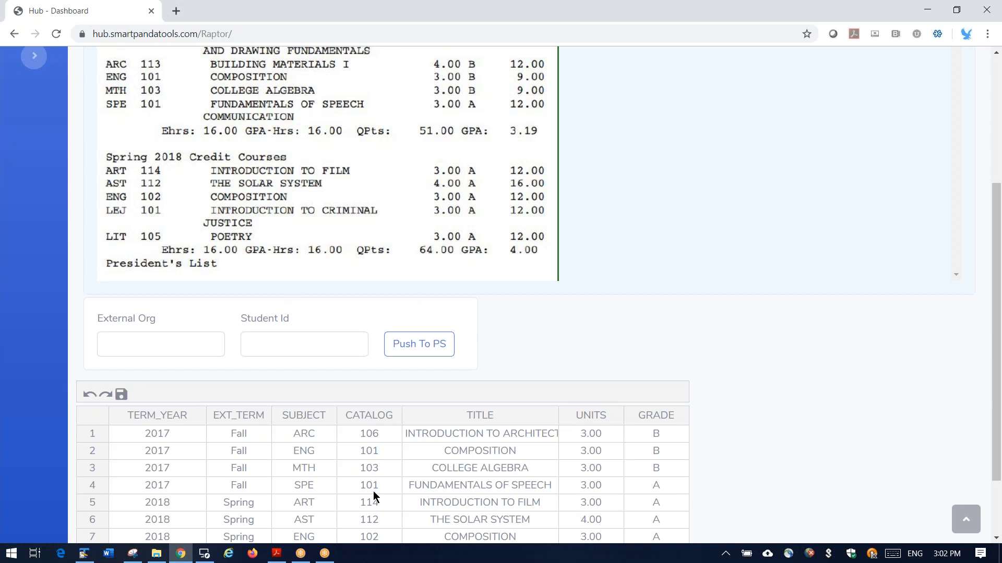
{"action": "scroll", "coordinate": [374, 490], "scroll_direction": "down", "scroll_amount": 2}
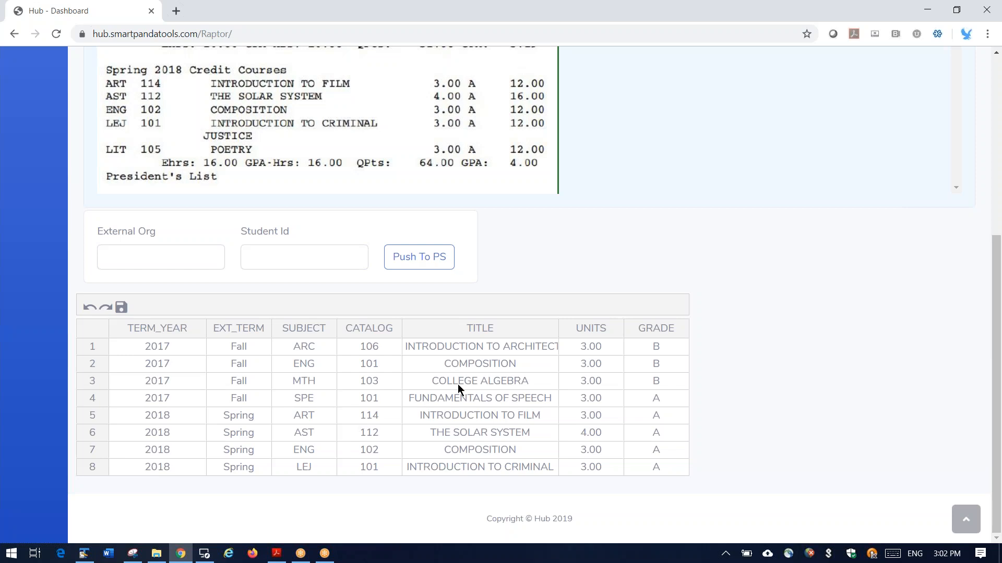
{"action": "scroll", "coordinate": [458, 384], "scroll_direction": "up", "scroll_amount": 4}
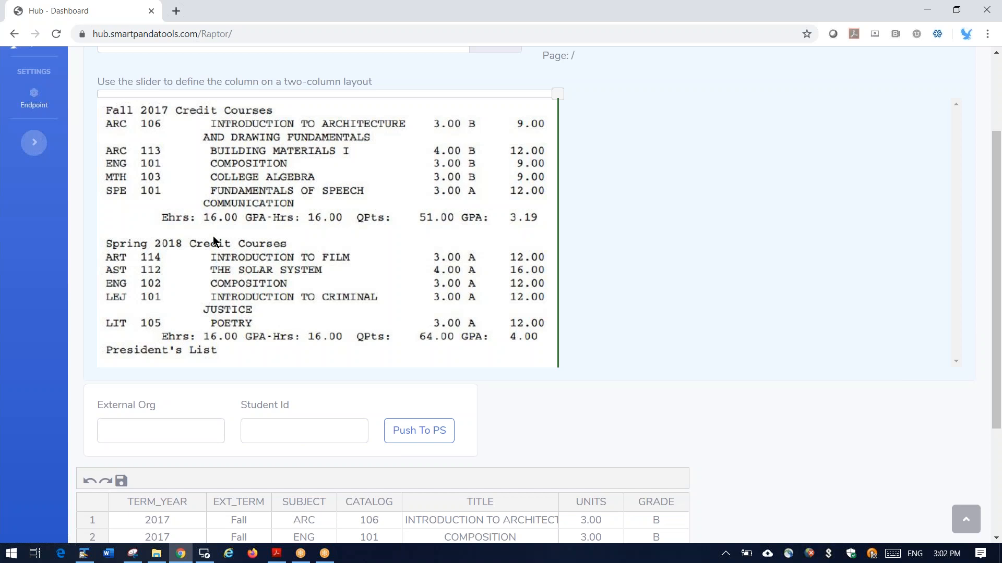
{"action": "scroll", "coordinate": [213, 235], "scroll_direction": "up", "scroll_amount": 1}
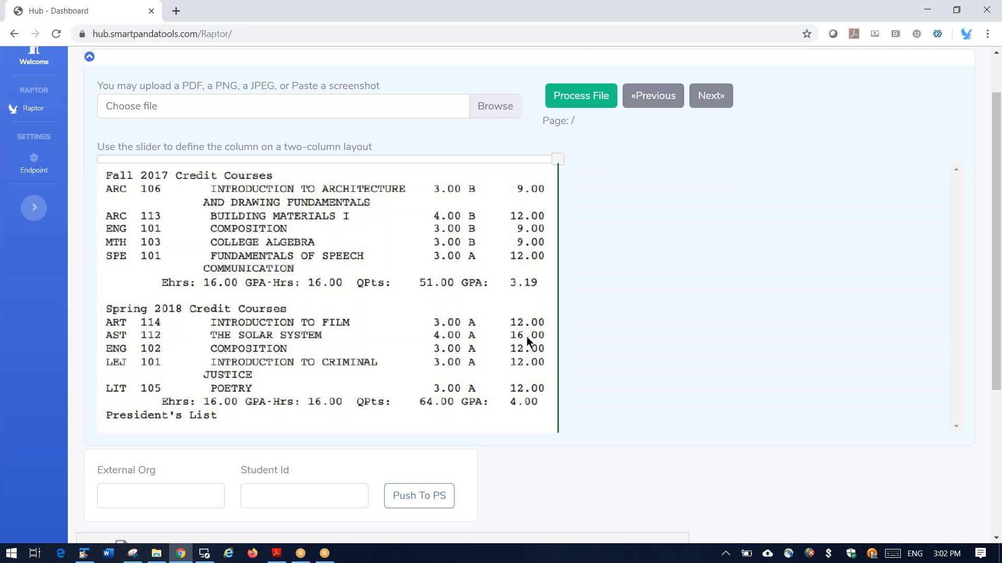
{"action": "scroll", "coordinate": [459, 337], "scroll_direction": "down", "scroll_amount": 5}
{"action": "scroll", "coordinate": [417, 421], "scroll_direction": "up", "scroll_amount": 6}
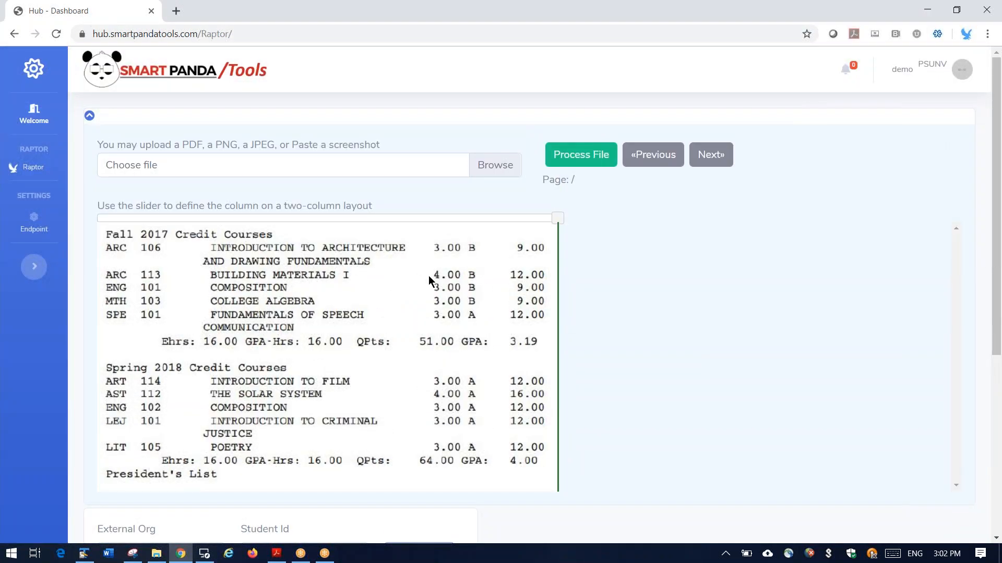
{"action": "left_click_drag", "start_coordinate": [553, 218], "coordinate": [577, 275]}
{"action": "scroll", "coordinate": [350, 306], "scroll_direction": "down", "scroll_amount": 3}
{"action": "scroll", "coordinate": [351, 309], "scroll_direction": "down", "scroll_amount": 1}
{"action": "scroll", "coordinate": [352, 309], "scroll_direction": "up", "scroll_amount": 4}
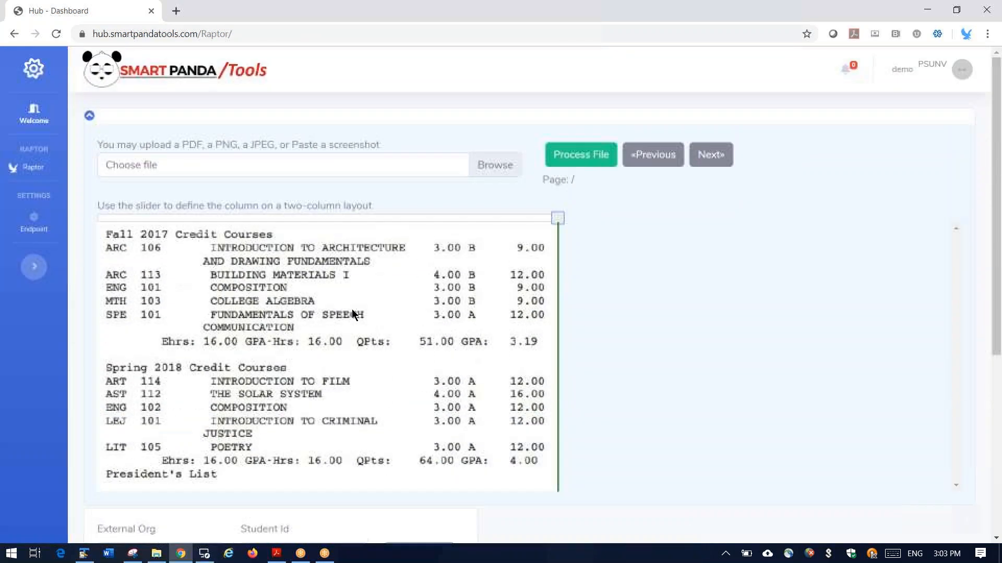
- Log out of the demo account and confirm the logout
{"action": "left_click", "coordinate": [960, 81]}
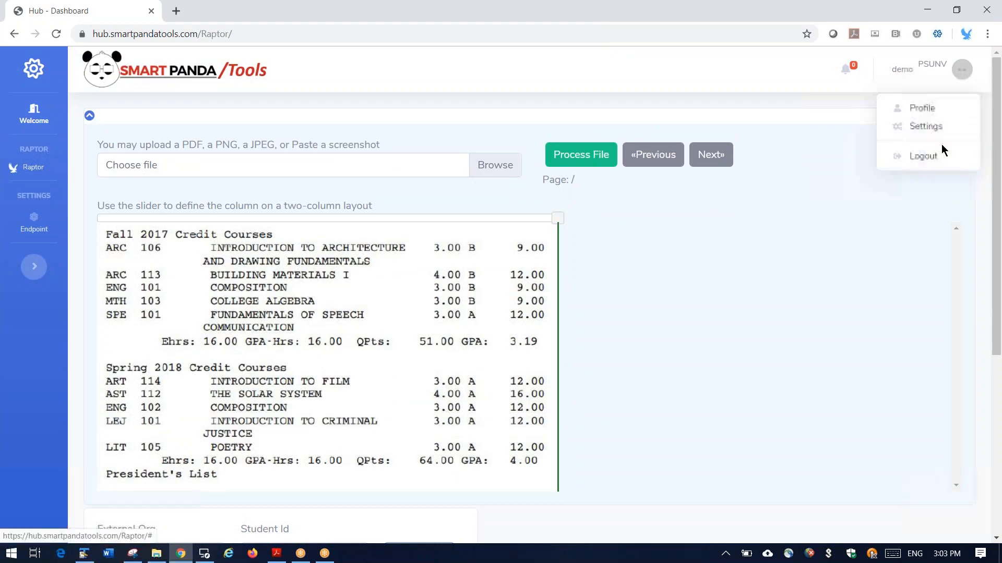
{"action": "left_click", "coordinate": [887, 156]}
{"action": "left_click", "coordinate": [623, 185]}
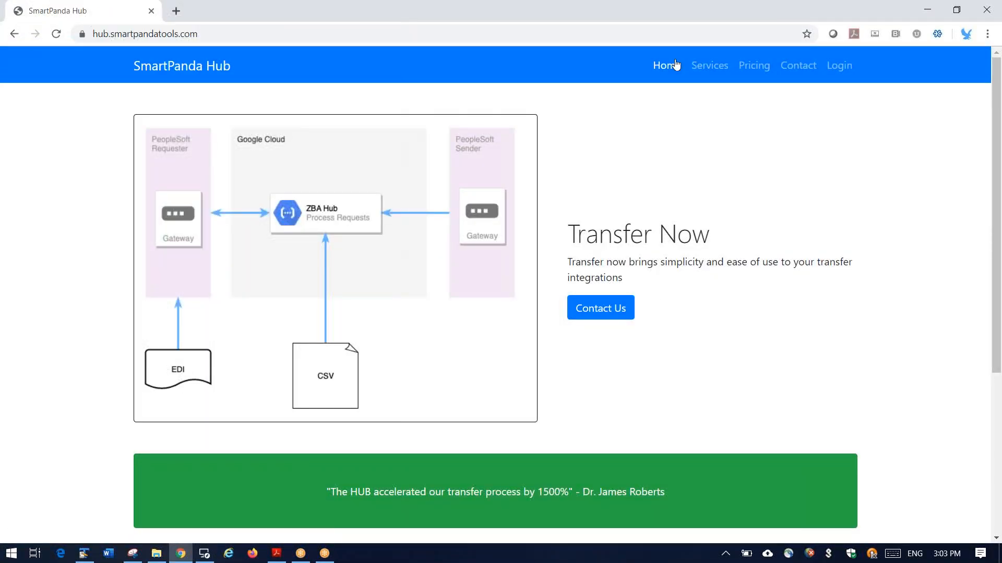
{"action": "left_click", "coordinate": [693, 19]}
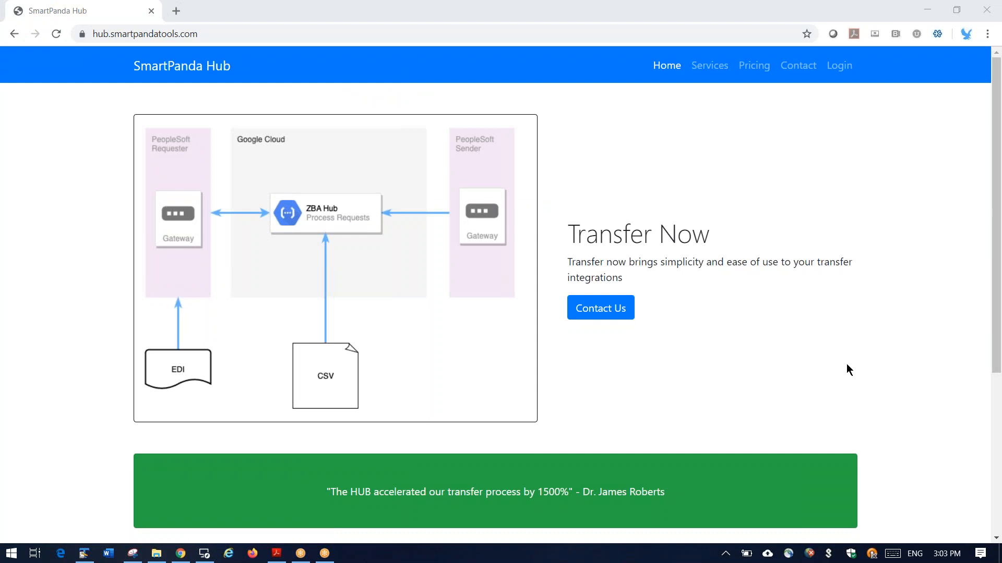